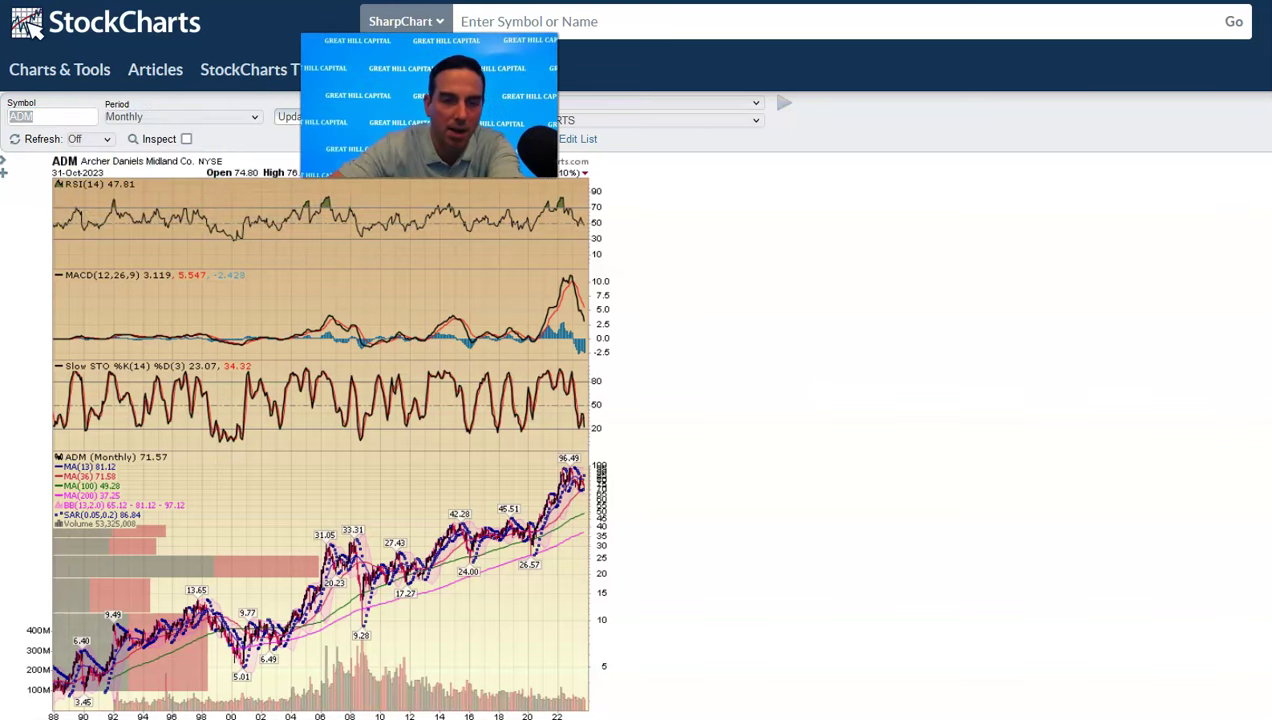
Load the monthly price chart for the symbol COMM in place of ADM
{"action": "left_click", "coordinate": [67, 116]}
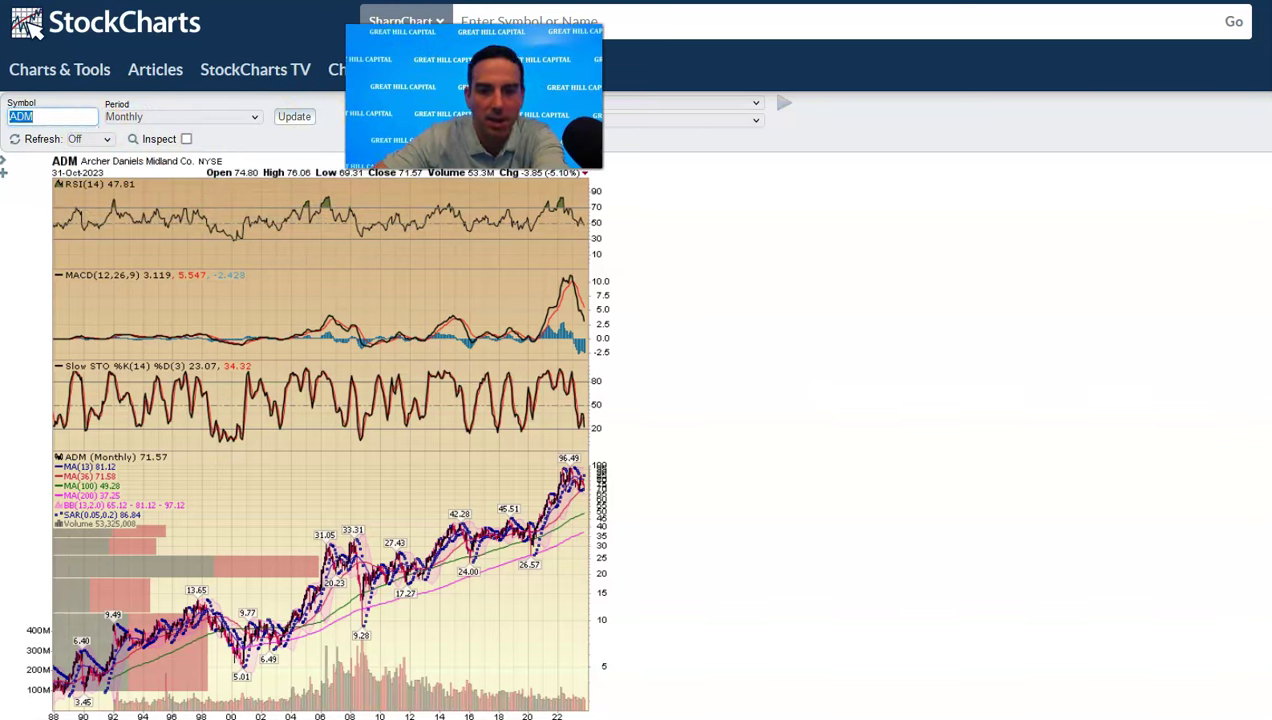
{"action": "type", "text": "comm"}
{"action": "key", "text": "Return"}
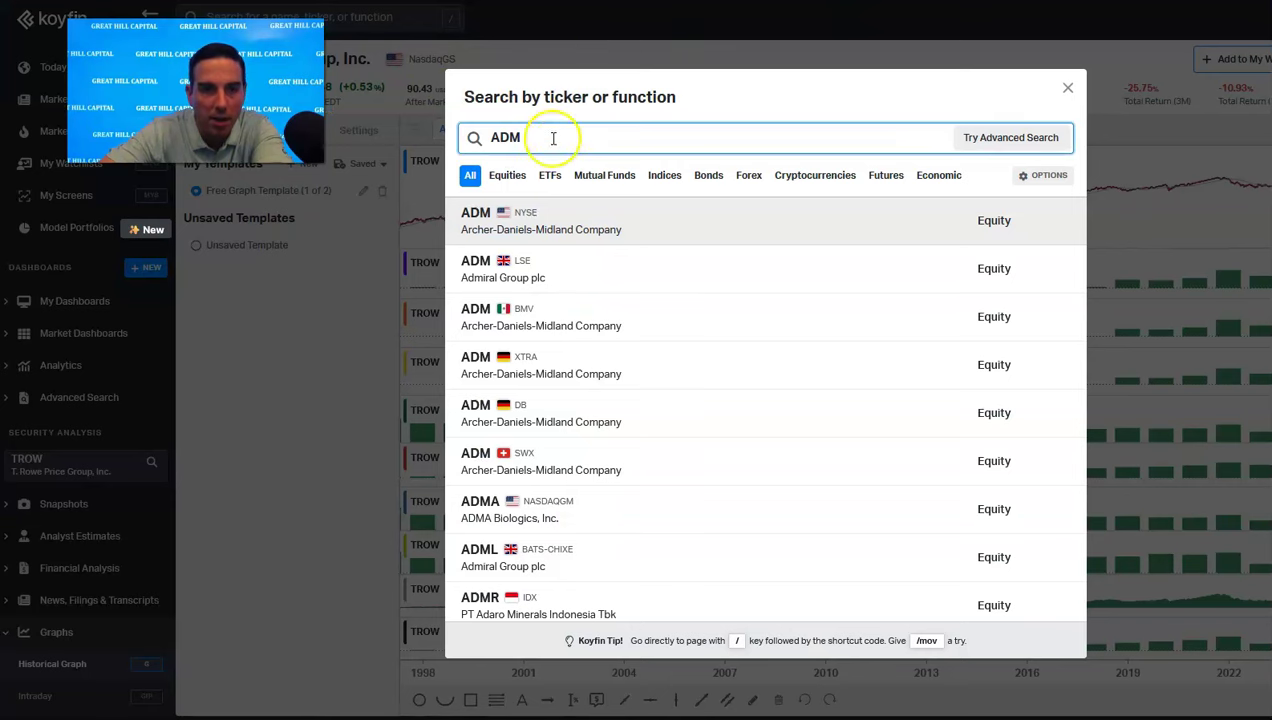
Switch to Koyfin, search for COMM, select CommScope Holding Company, Inc. and look through its available functions
{"action": "double_click", "coordinate": [497, 137]}
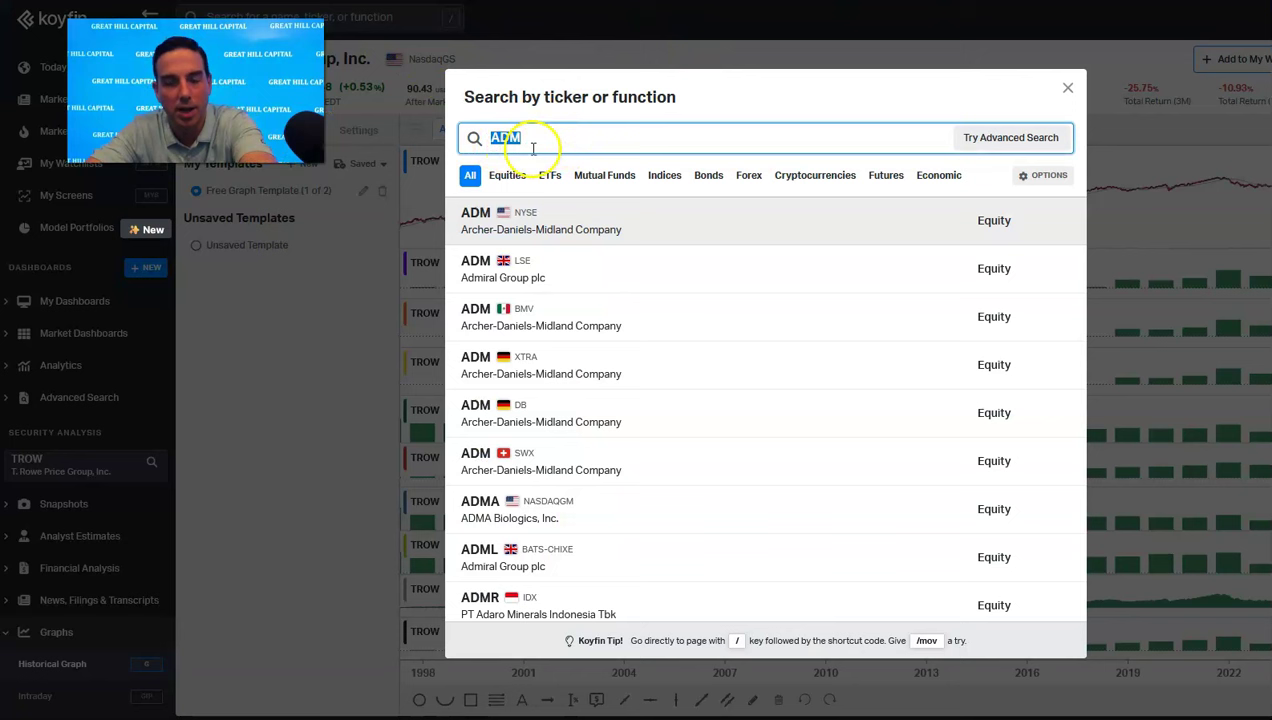
{"action": "type", "text": "comm"}
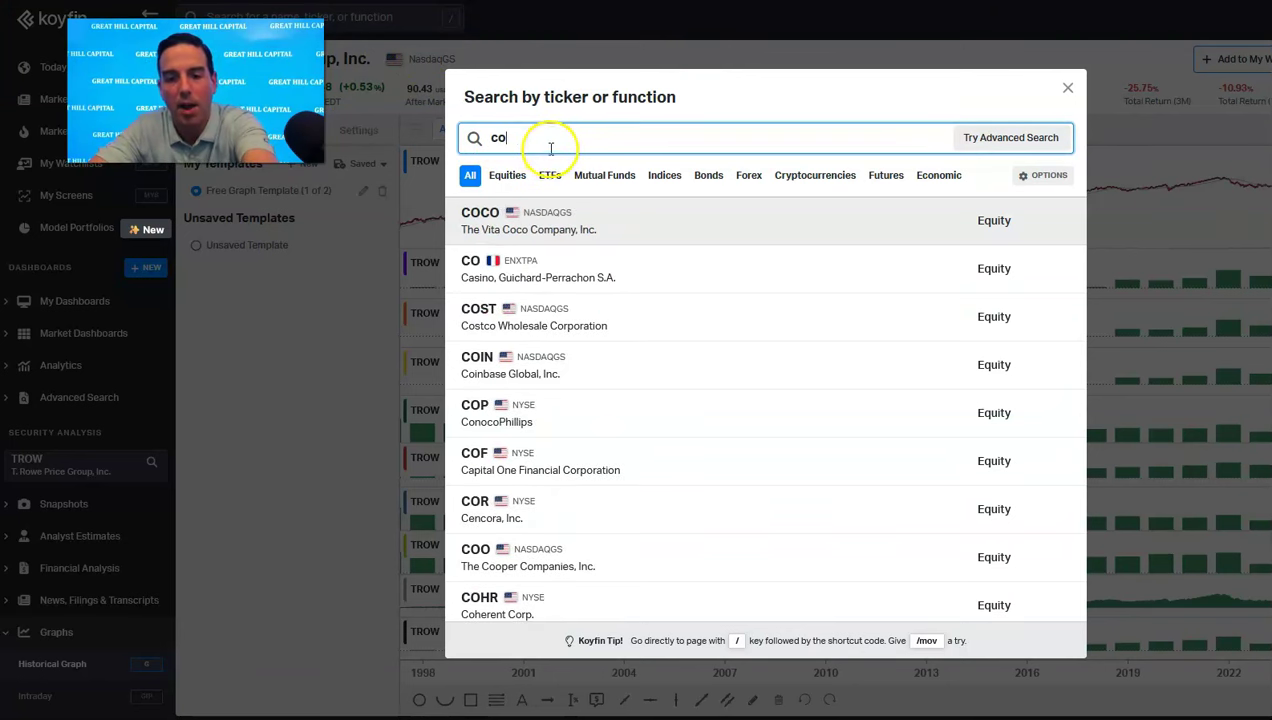
{"action": "left_click", "coordinate": [617, 222]}
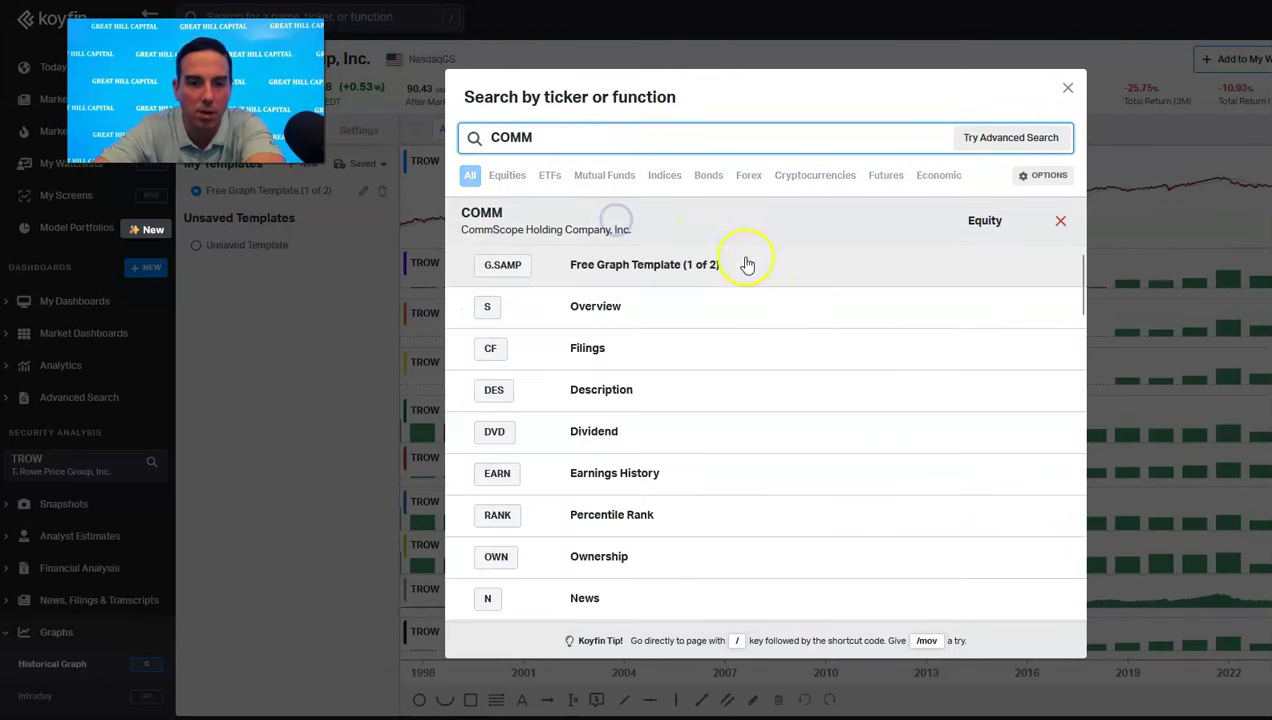
{"action": "scroll", "coordinate": [758, 304], "scroll_direction": "down", "scroll_amount": 2}
{"action": "scroll", "coordinate": [758, 306], "scroll_direction": "down", "scroll_amount": 4}
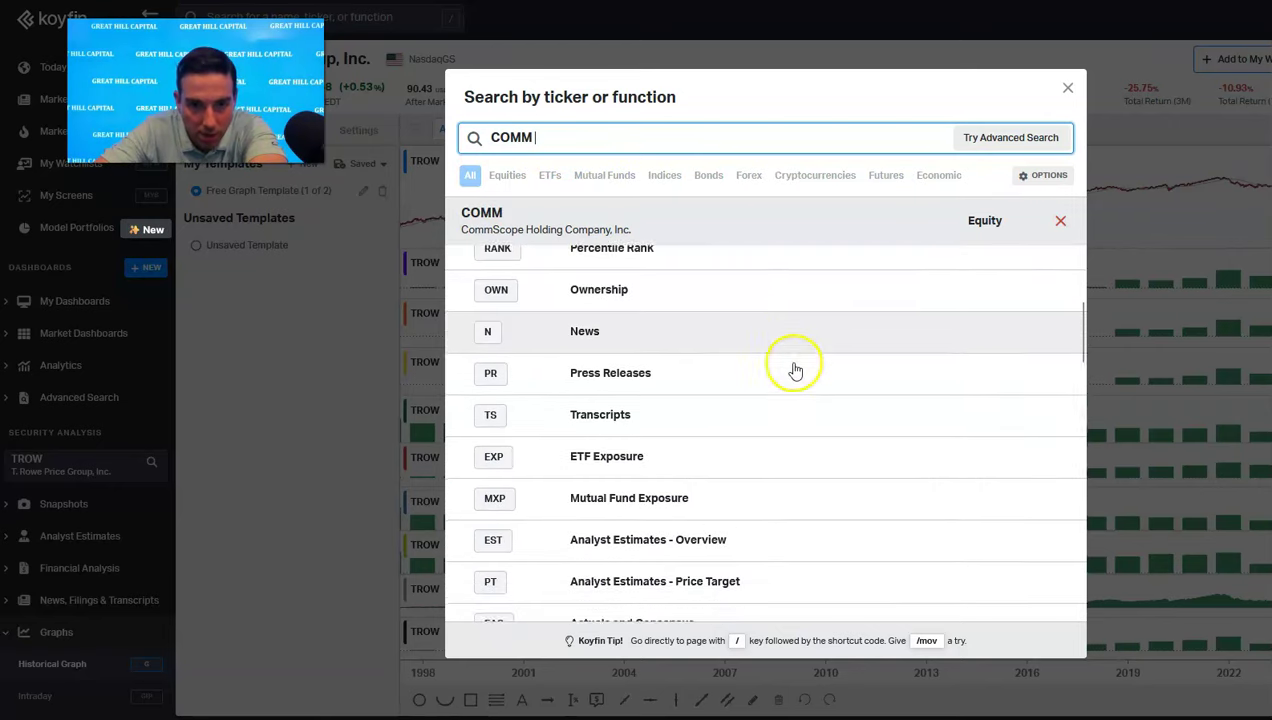
{"action": "scroll", "coordinate": [792, 361], "scroll_direction": "up", "scroll_amount": 5}
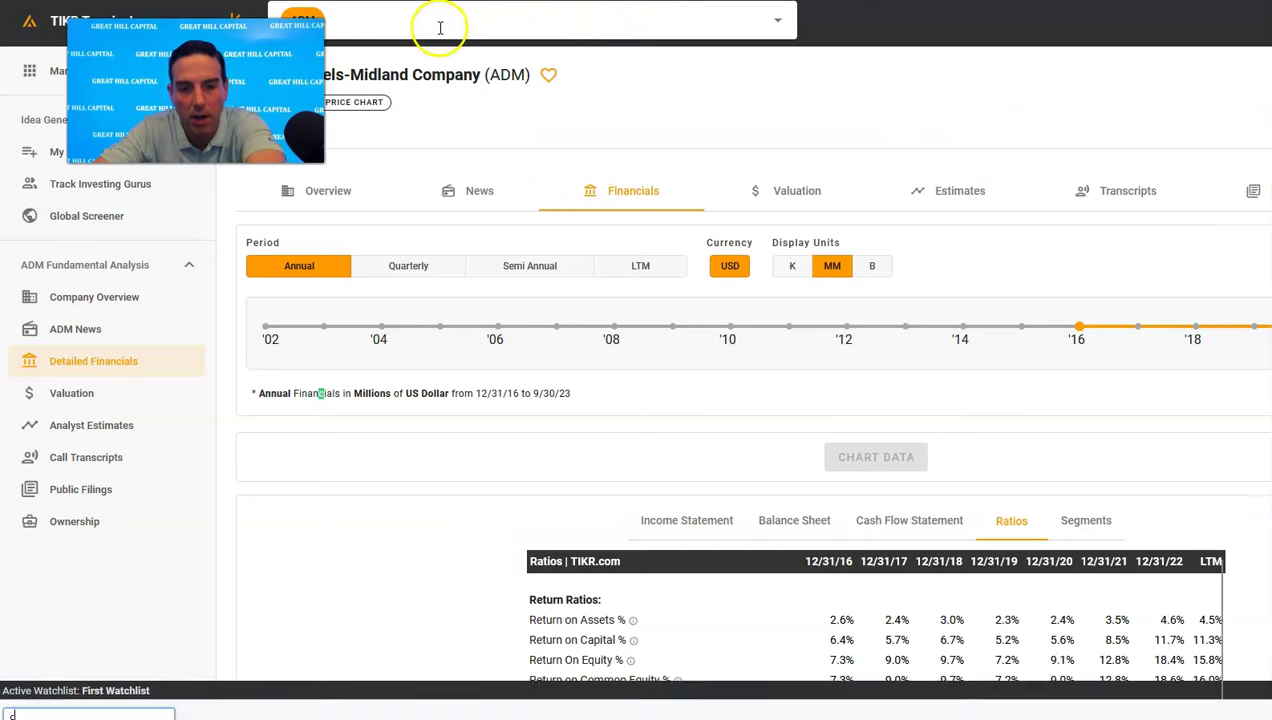
Switch to TIKR Terminal and load the detailed financials for the ticker COMM, CommScope Holding Company
{"action": "type", "text": "omm"}
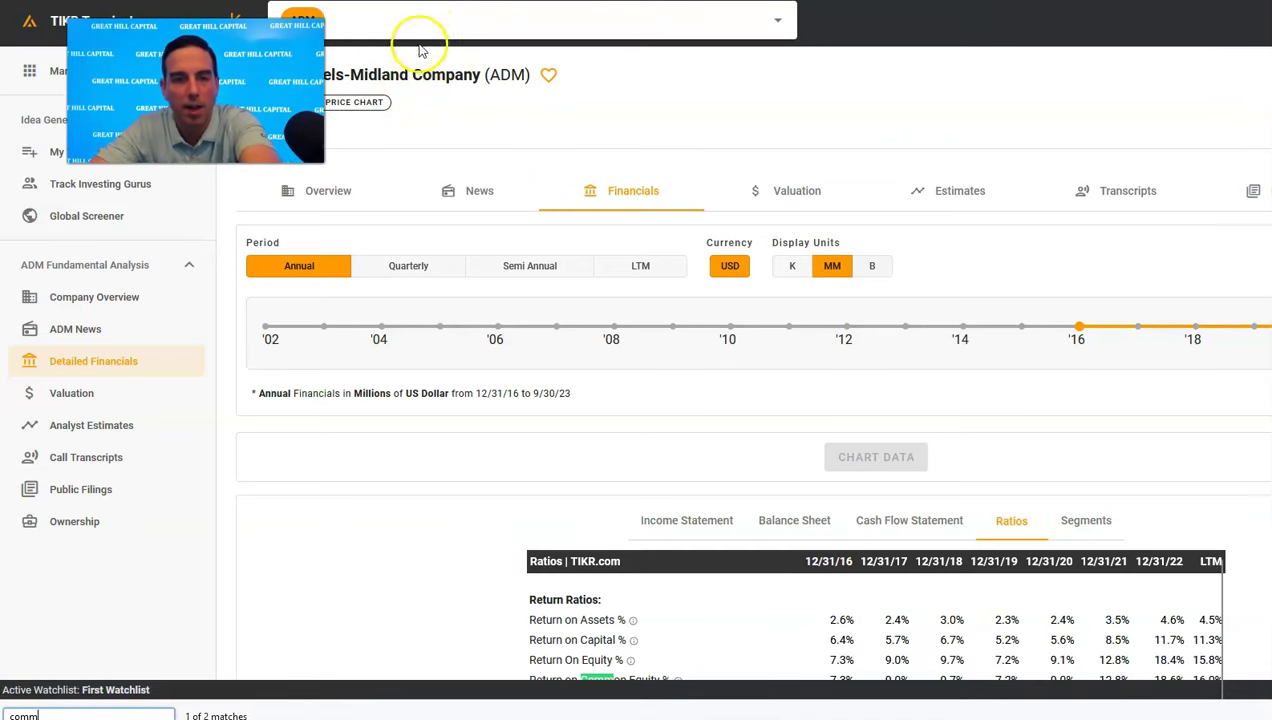
{"action": "left_click", "coordinate": [420, 45]}
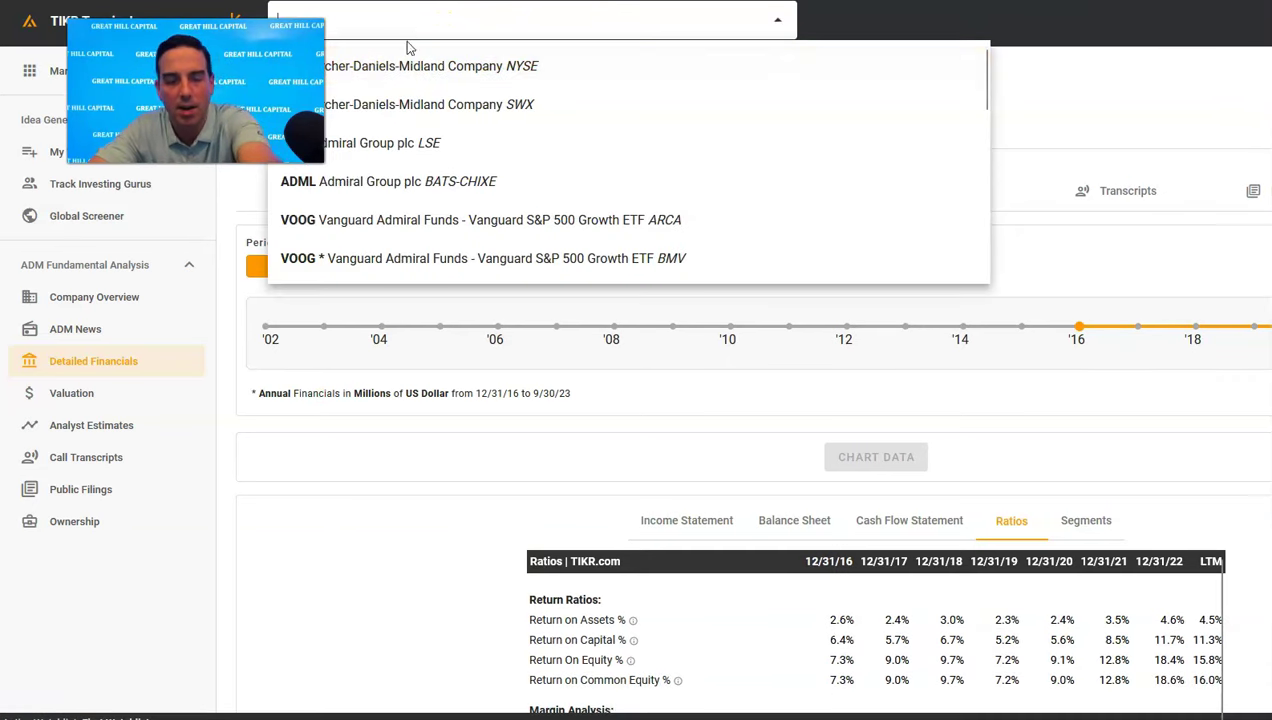
{"action": "type", "text": "comm"}
{"action": "left_click", "coordinate": [412, 68]}
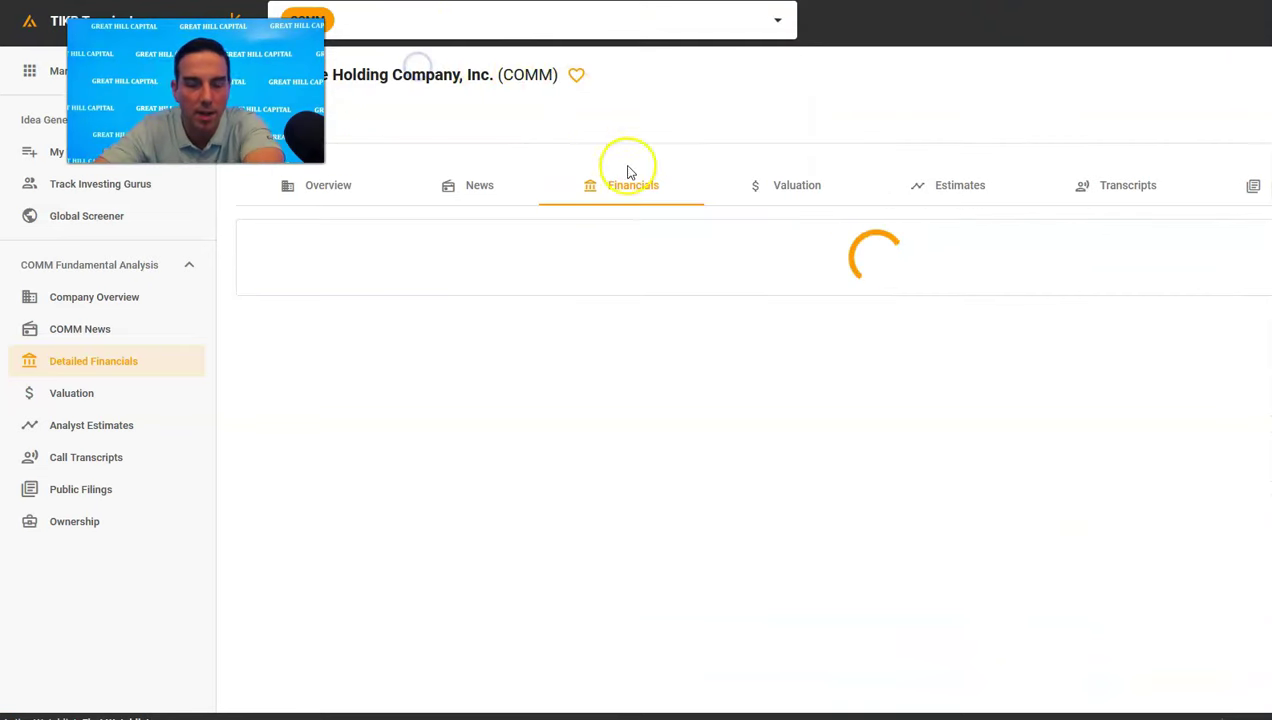
Switch to StockCharts to examine COMM's monthly price chart and lower indicators, and return to the TIKR financials
{"action": "key", "text": "ctrl+Tab"}
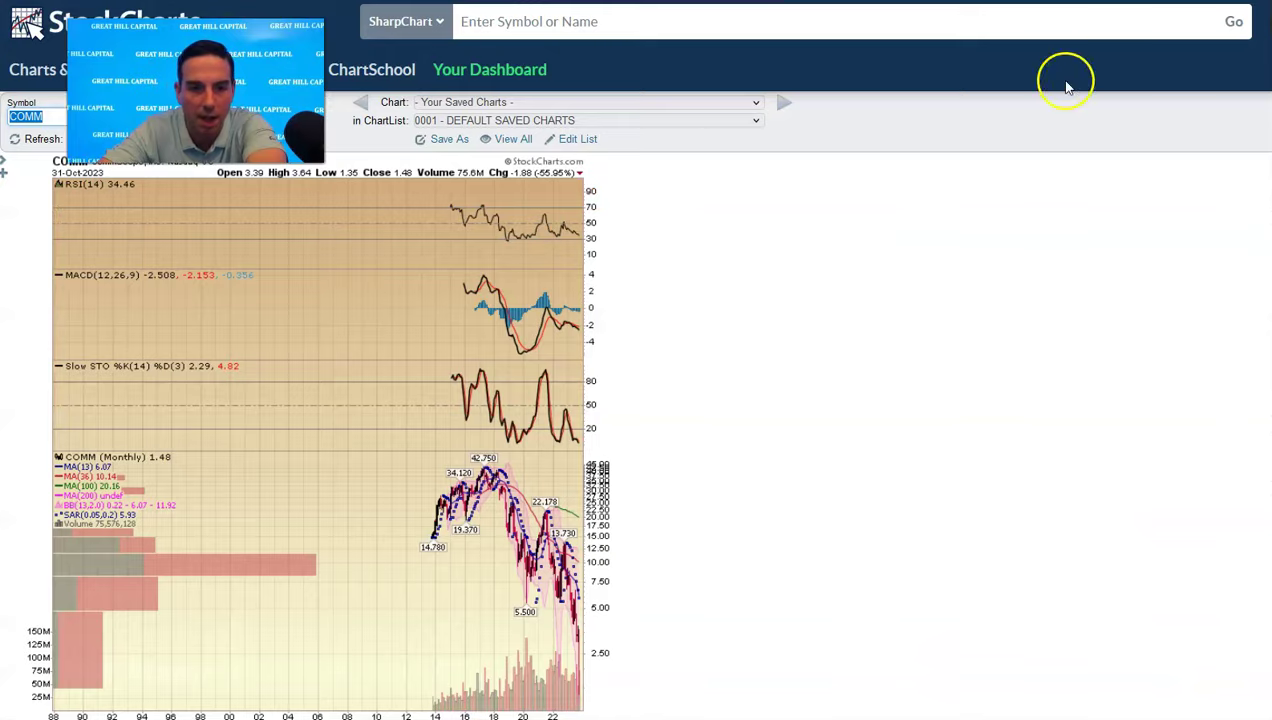
{"action": "scroll", "coordinate": [960, 225], "scroll_direction": "down", "scroll_amount": 3}
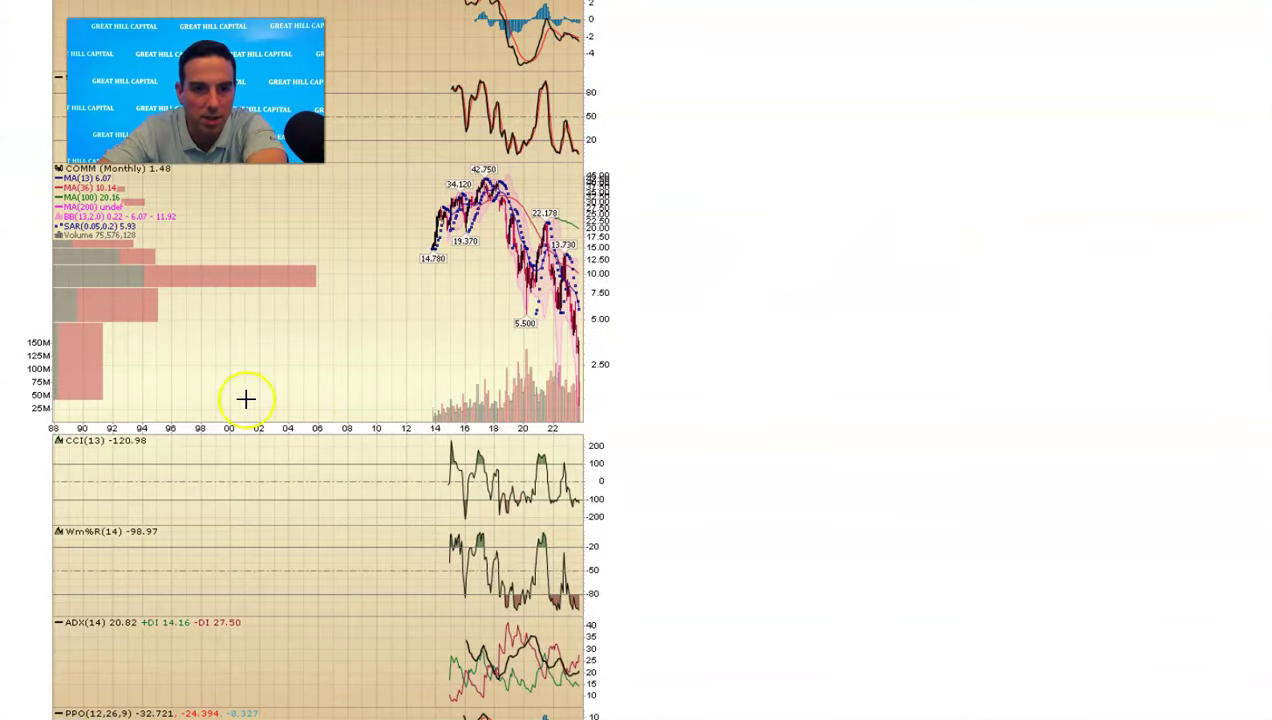
{"action": "key", "text": "ctrl+Tab"}
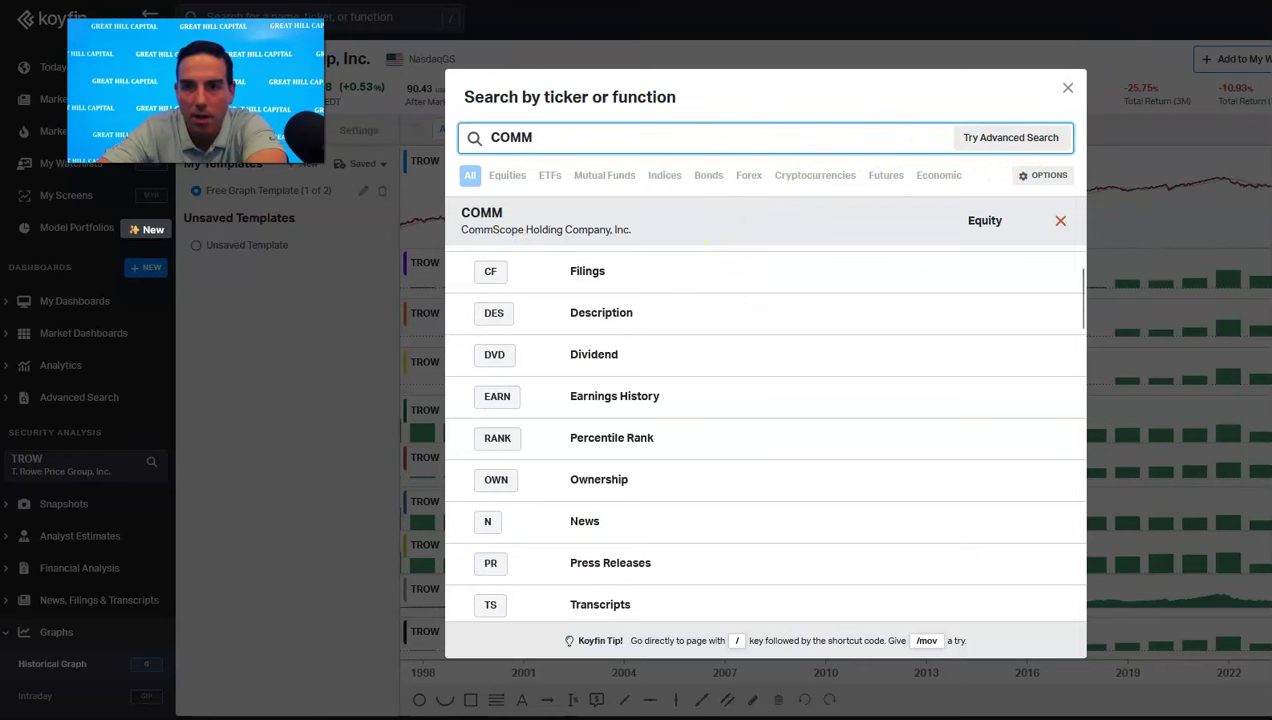
{"action": "key", "text": "ctrl+Tab"}
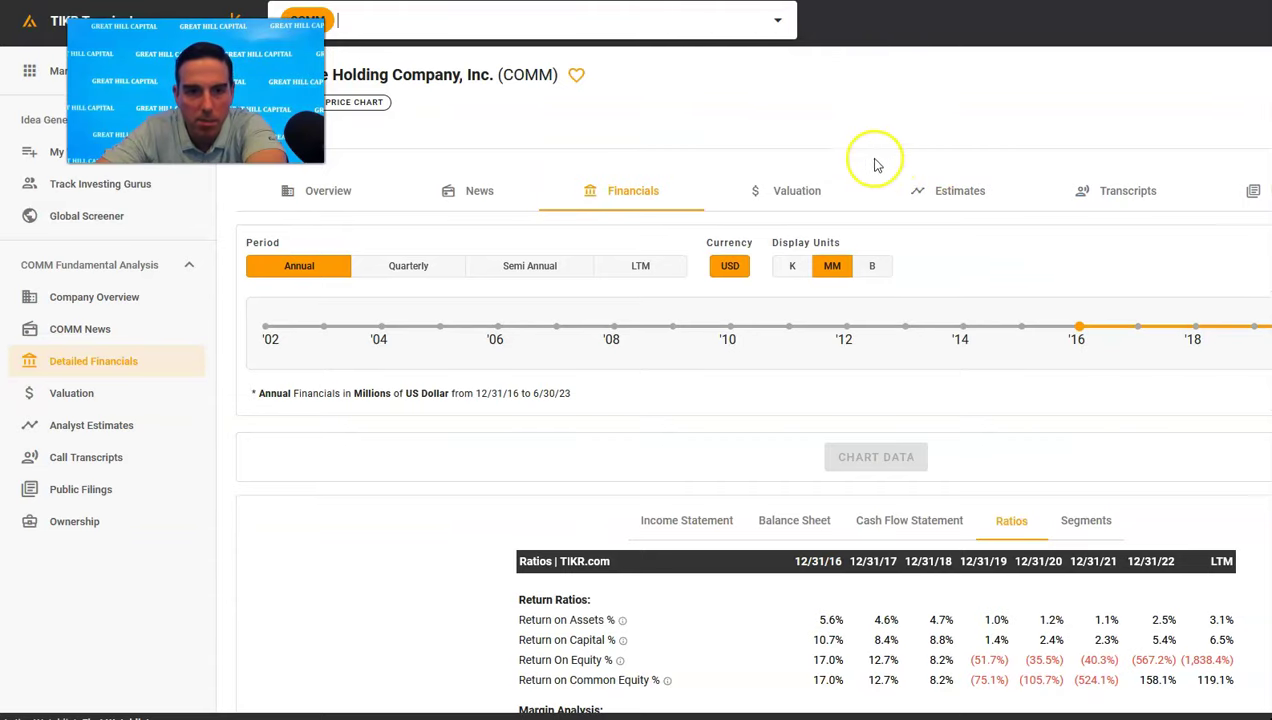
Open COMM's cash flow statement and examine it down to the free cash flow rows
{"action": "scroll", "coordinate": [870, 280], "scroll_direction": "down", "scroll_amount": 3}
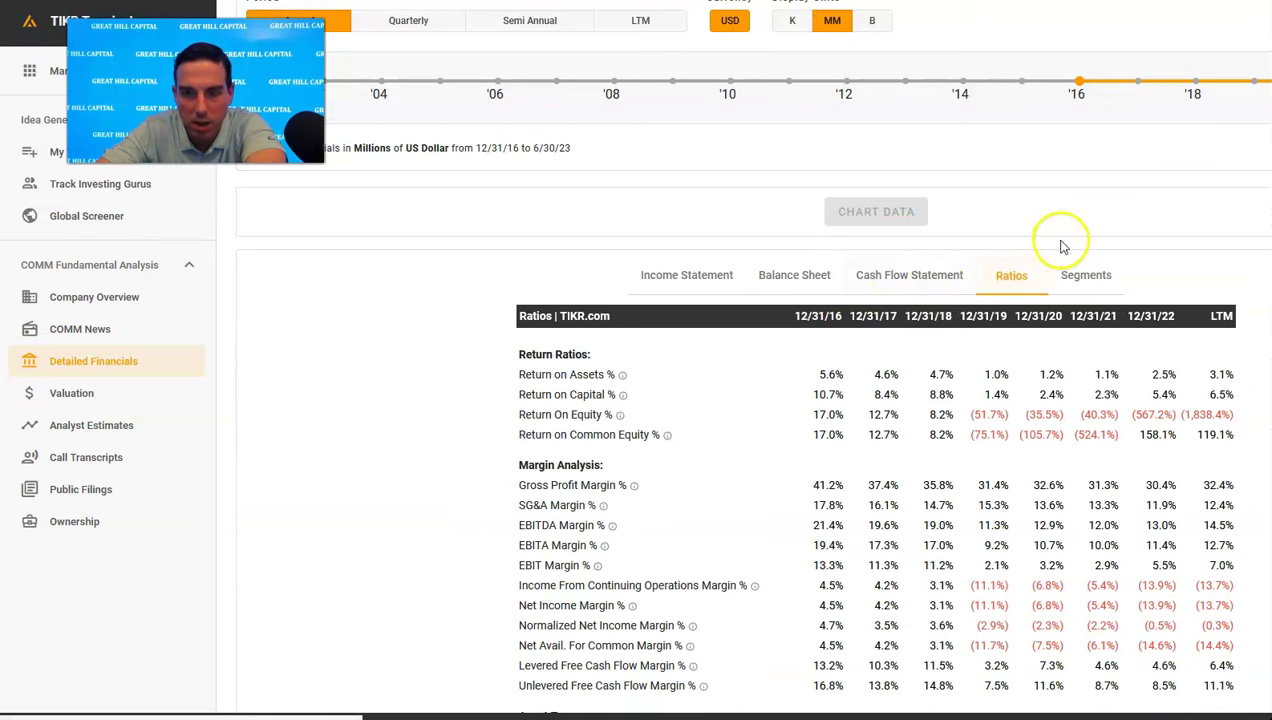
{"action": "left_click", "coordinate": [892, 279]}
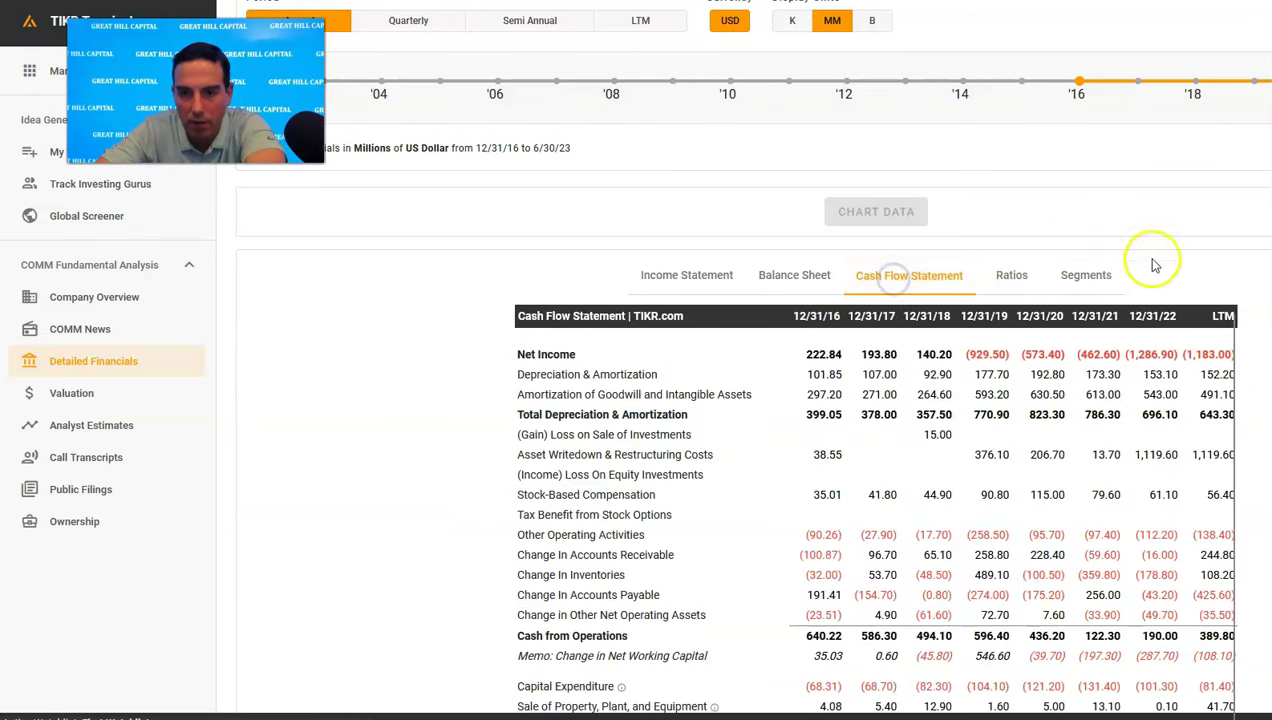
{"action": "scroll", "coordinate": [1205, 425], "scroll_direction": "down", "scroll_amount": 5}
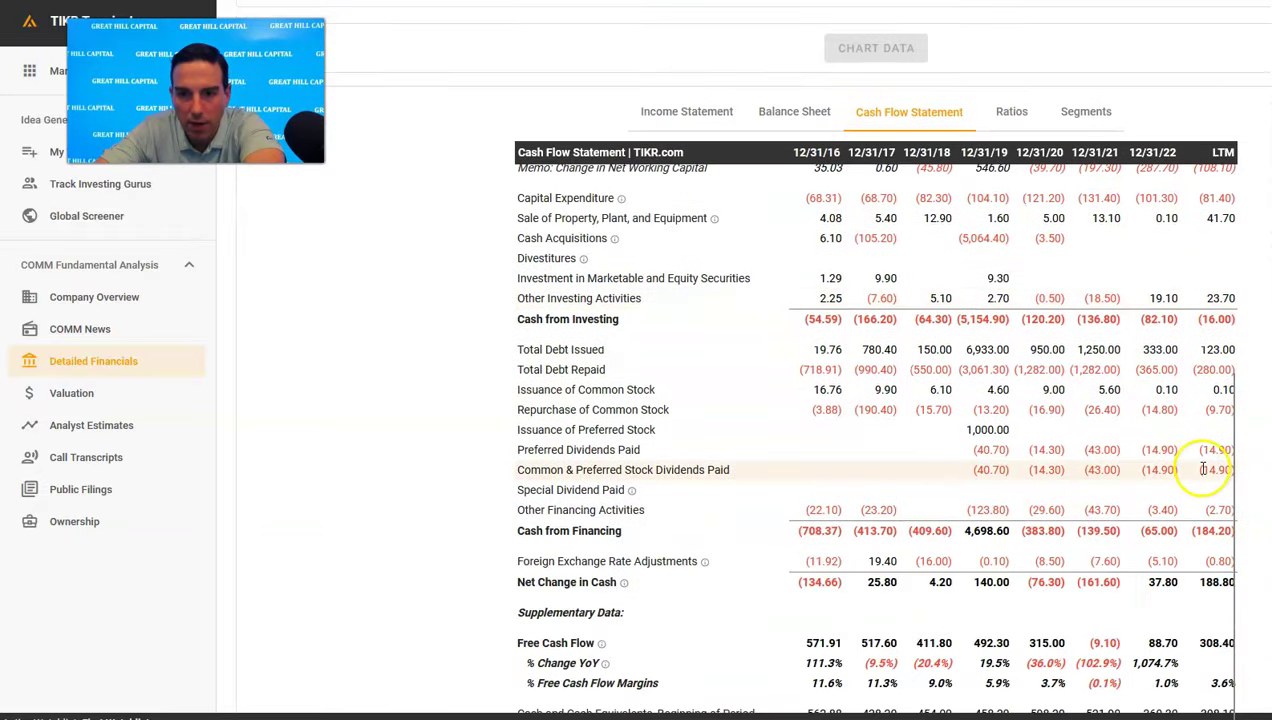
{"action": "scroll", "coordinate": [1205, 468], "scroll_direction": "down", "scroll_amount": 1}
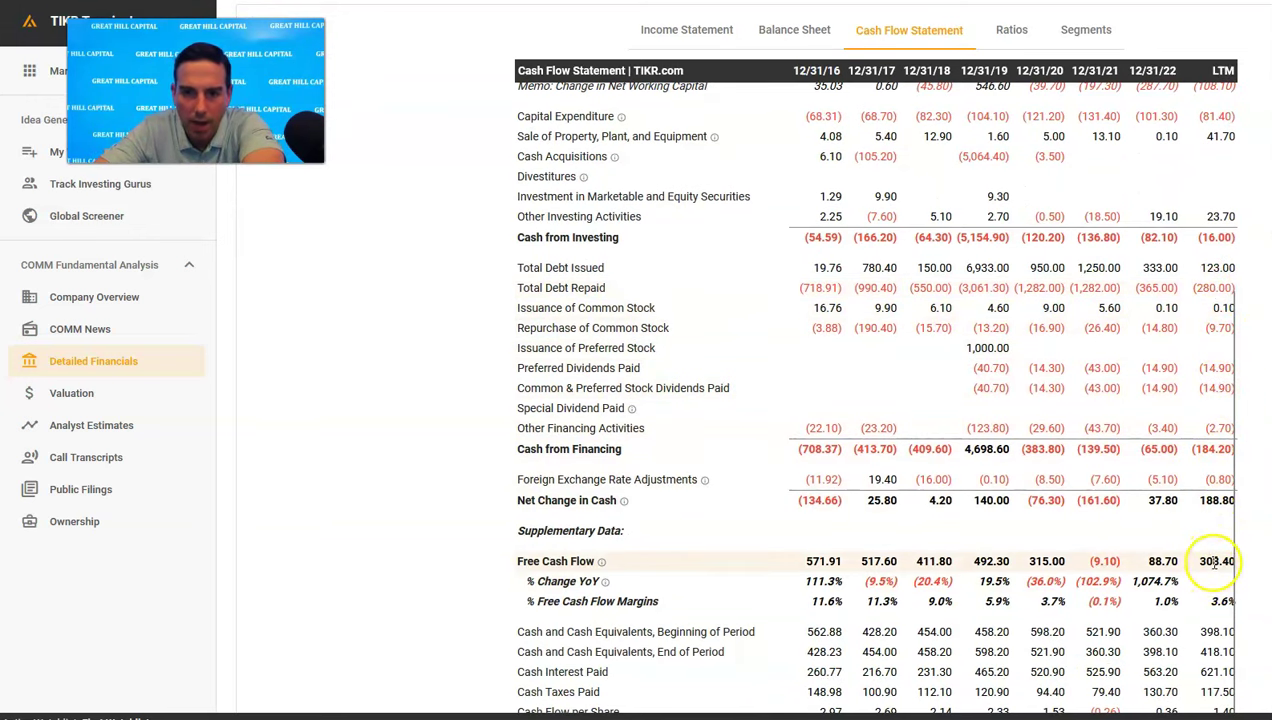
Open COMM's balance sheet and examine cash and equivalents, long-term debt, convertible preferred stock and net debt
{"action": "scroll", "coordinate": [1073, 156], "scroll_direction": "up", "scroll_amount": 3}
{"action": "left_click", "coordinate": [832, 33]}
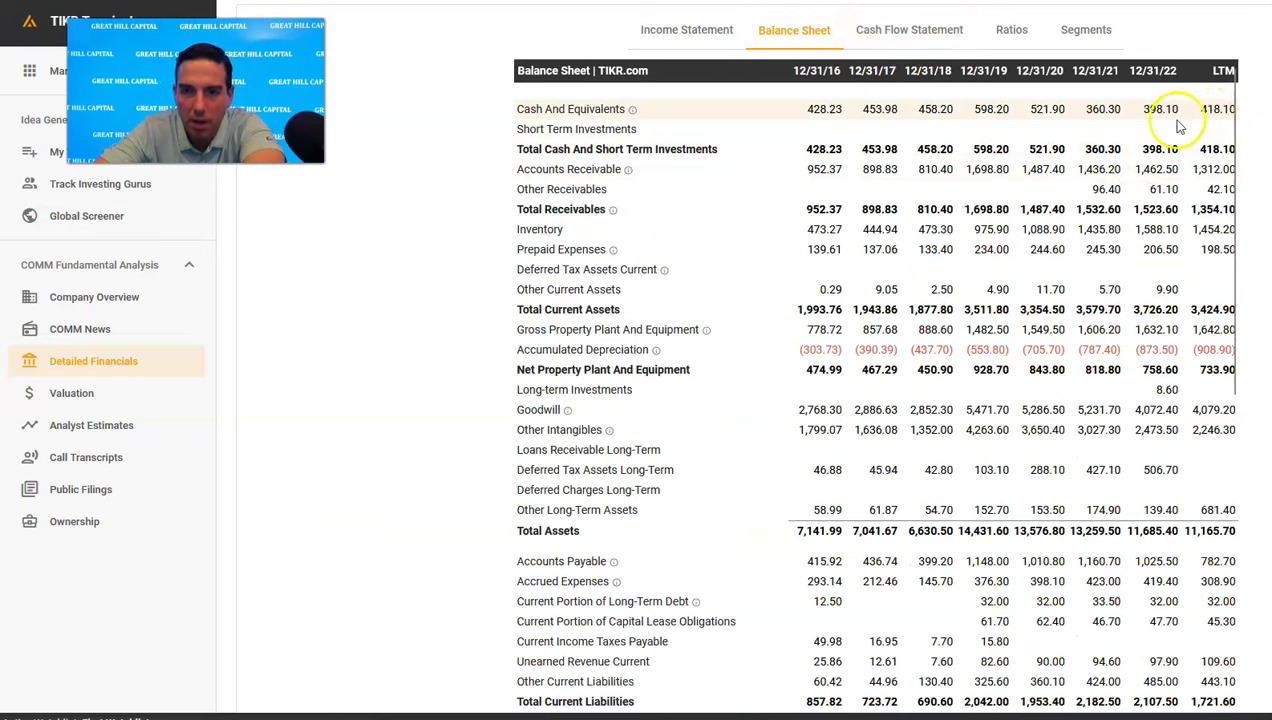
{"action": "scroll", "coordinate": [1215, 120], "scroll_direction": "down", "scroll_amount": 3}
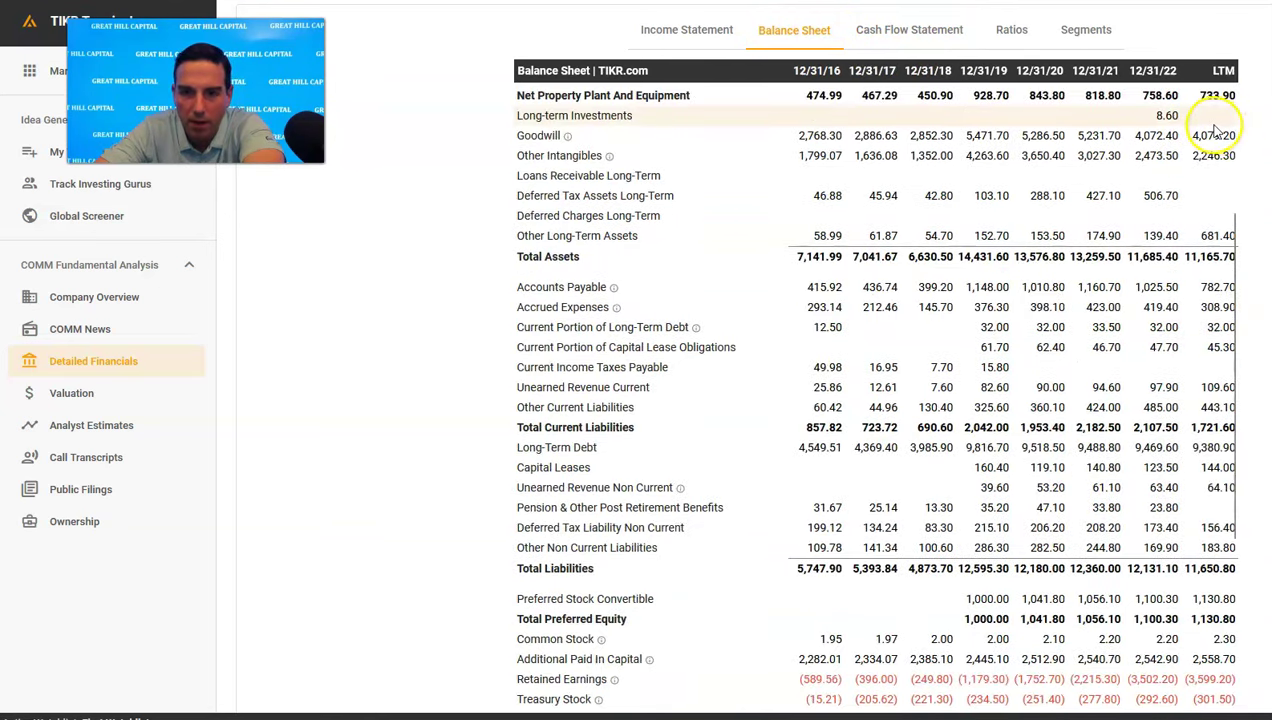
{"action": "scroll", "coordinate": [1213, 127], "scroll_direction": "down", "scroll_amount": 2}
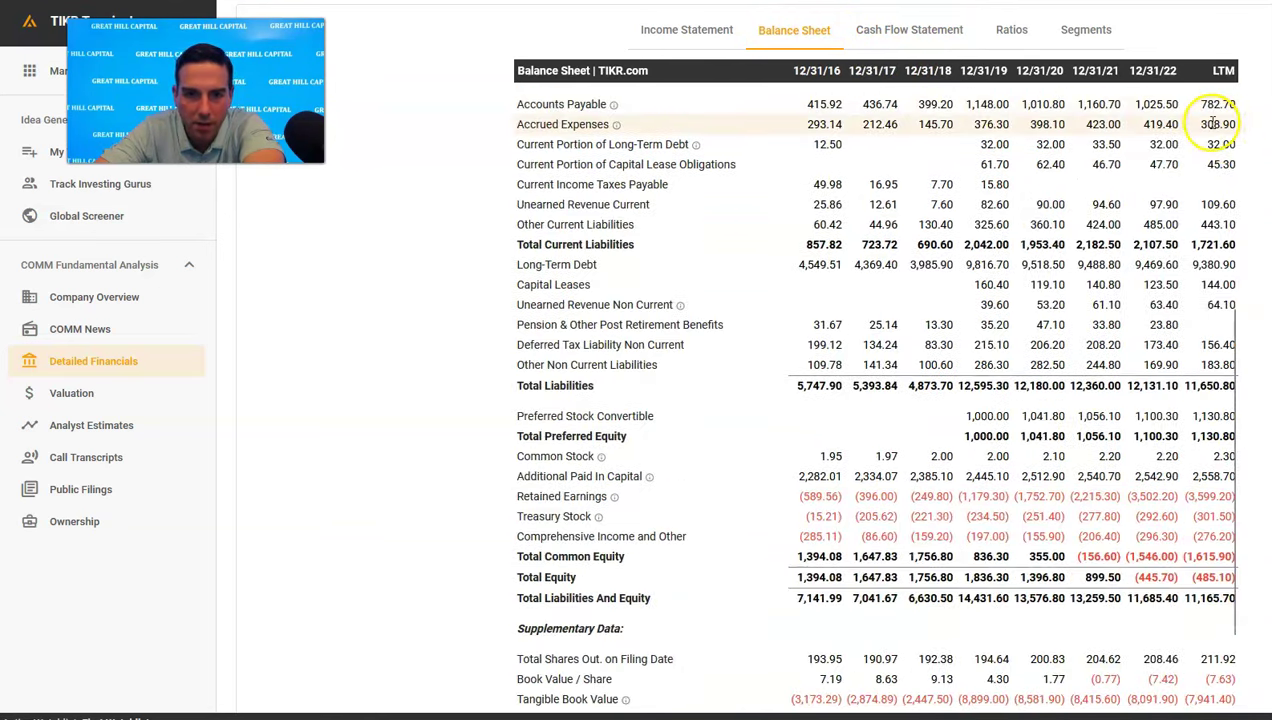
{"action": "left_click", "coordinate": [1204, 267]}
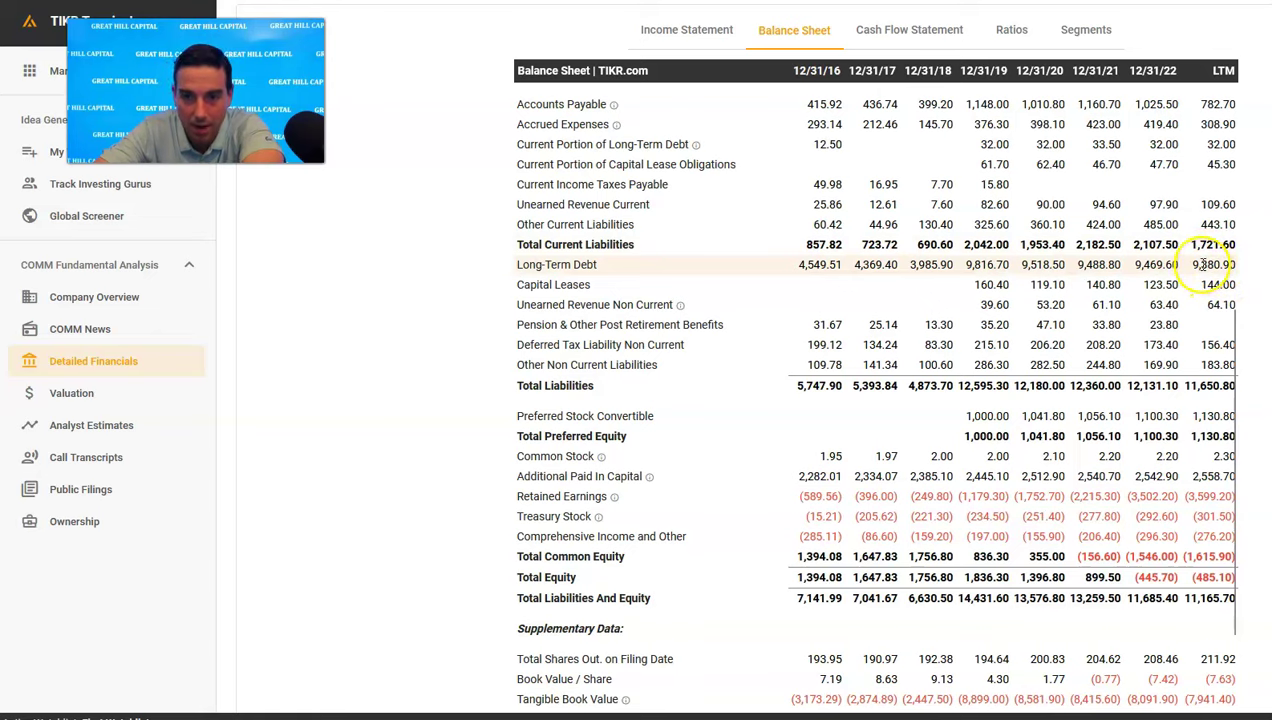
{"action": "scroll", "coordinate": [1204, 266], "scroll_direction": "down", "scroll_amount": 2}
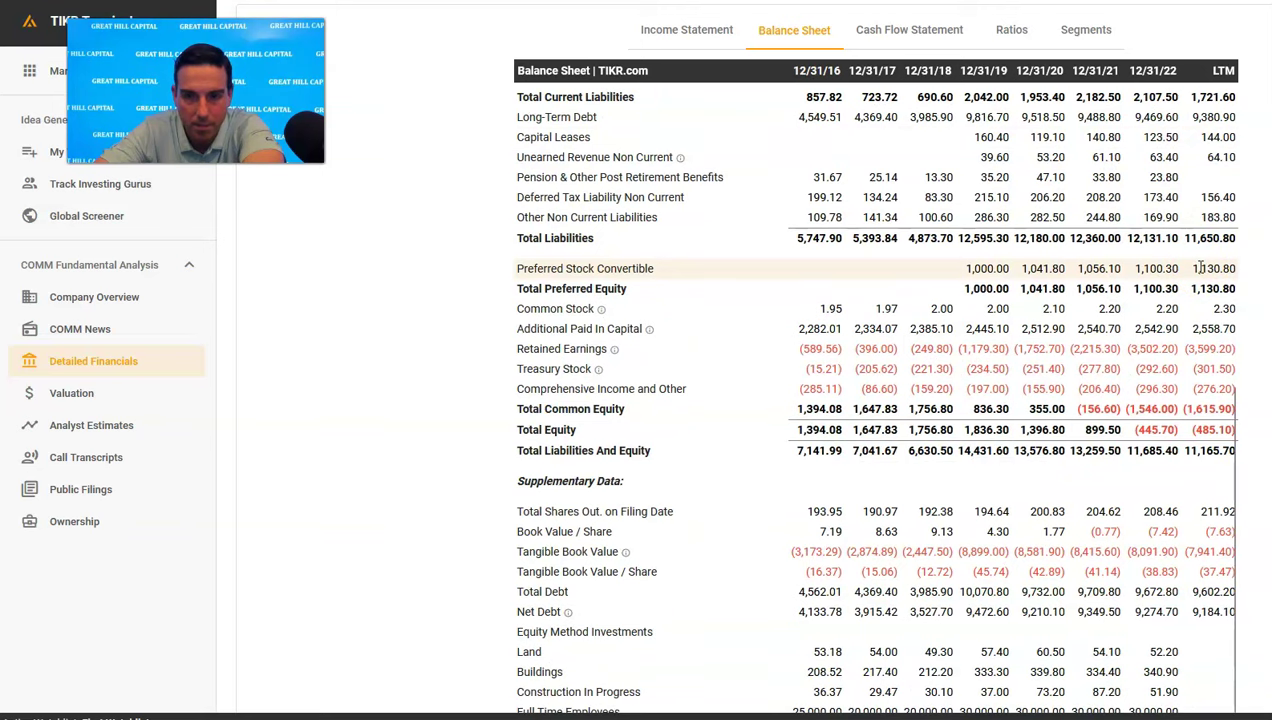
Open COMM's financial ratios and examine the return ratios and margin analysis
{"action": "scroll", "coordinate": [1056, 272], "scroll_direction": "up", "scroll_amount": 10}
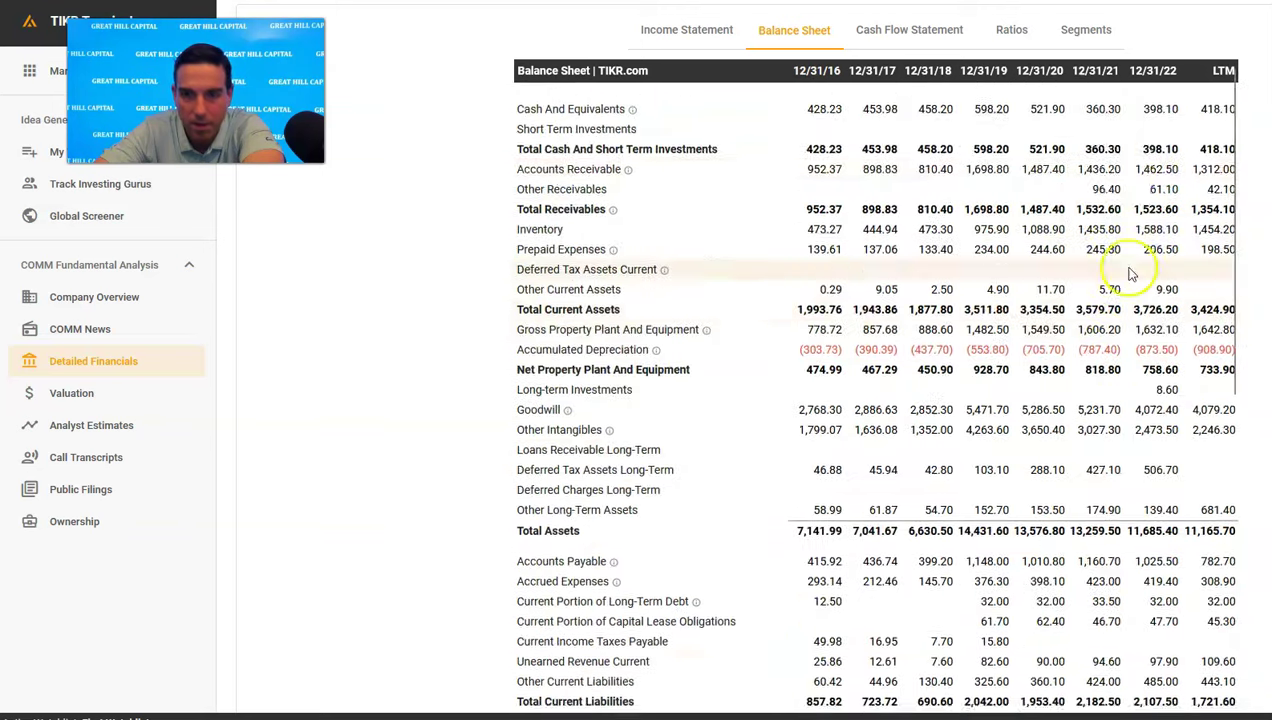
{"action": "left_click", "coordinate": [1066, 284]}
{"action": "left_click", "coordinate": [1011, 520]}
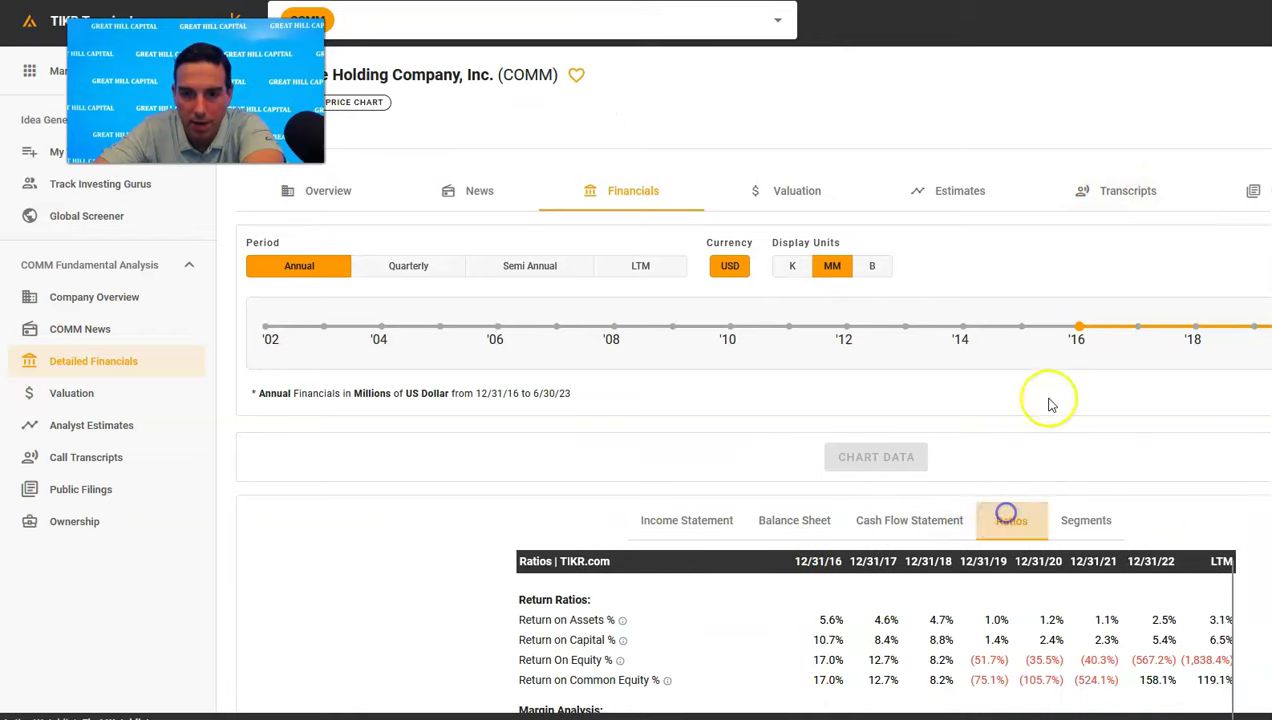
{"action": "scroll", "coordinate": [1107, 347], "scroll_direction": "down", "scroll_amount": 1}
{"action": "scroll", "coordinate": [1107, 347], "scroll_direction": "down", "scroll_amount": 3}
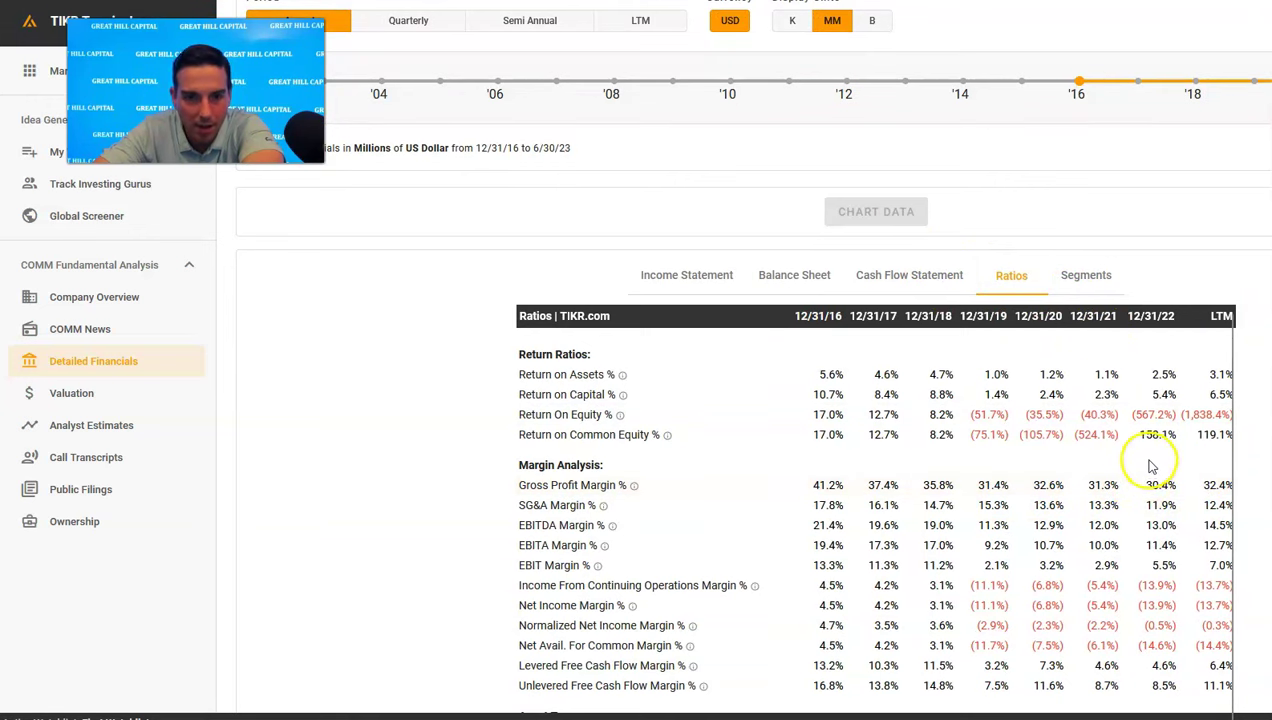
Reopen COMM's cash flow statement and examine net income, capital expenditure, debt issued and repaid, stock repurchases and free cash flow across the years
{"action": "left_click", "coordinate": [915, 278]}
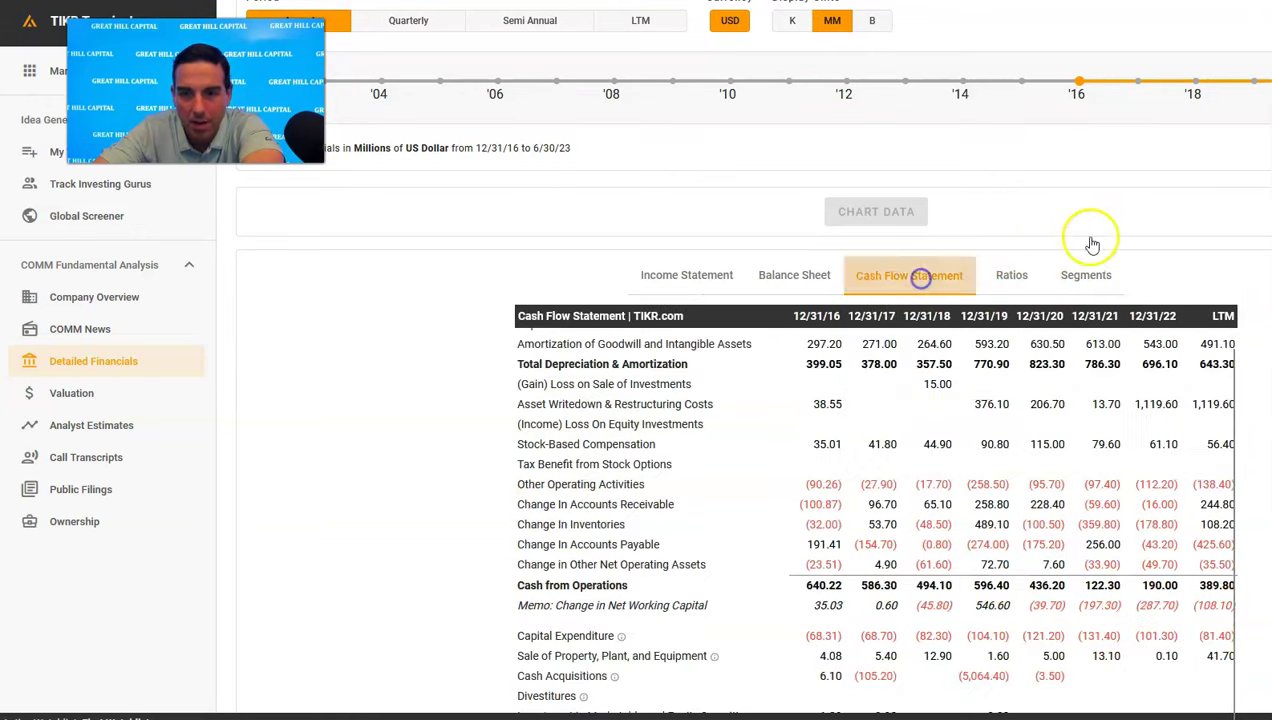
{"action": "scroll", "coordinate": [1193, 410], "scroll_direction": "up", "scroll_amount": 1}
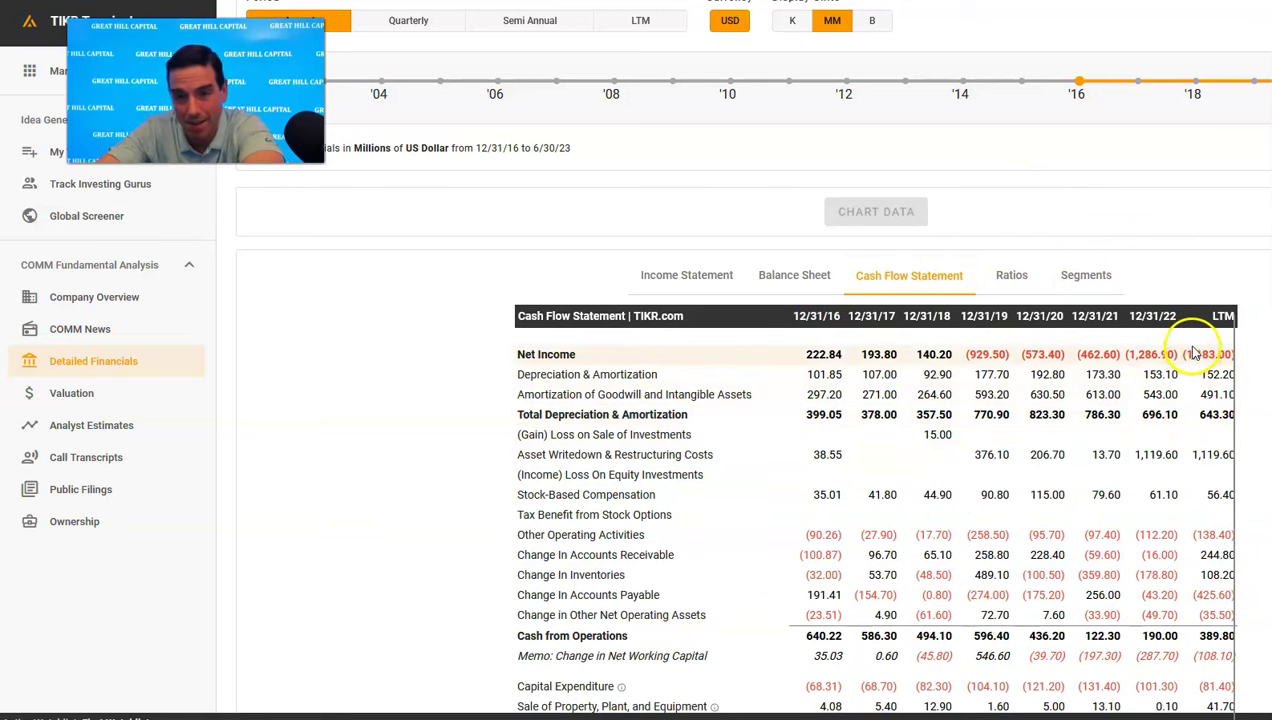
{"action": "scroll", "coordinate": [1190, 350], "scroll_direction": "down", "scroll_amount": 1}
{"action": "scroll", "coordinate": [1190, 350], "scroll_direction": "down", "scroll_amount": 3}
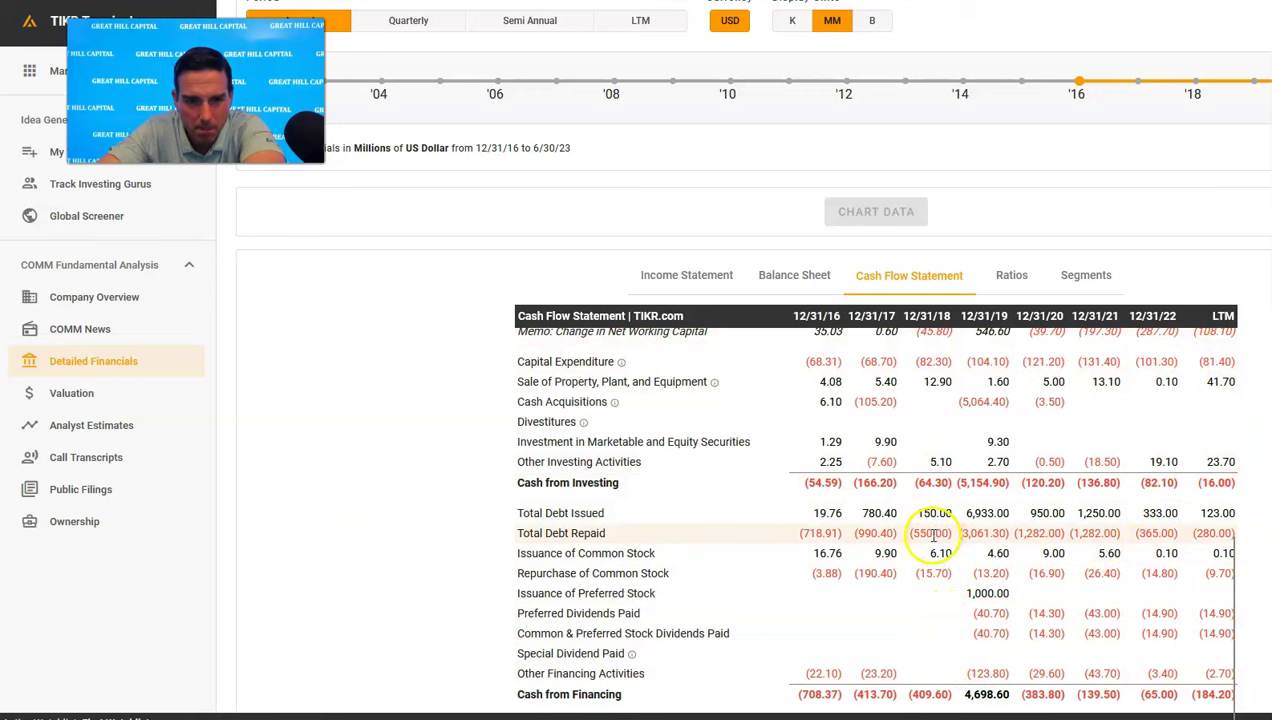
{"action": "scroll", "coordinate": [835, 550], "scroll_direction": "down", "scroll_amount": 2}
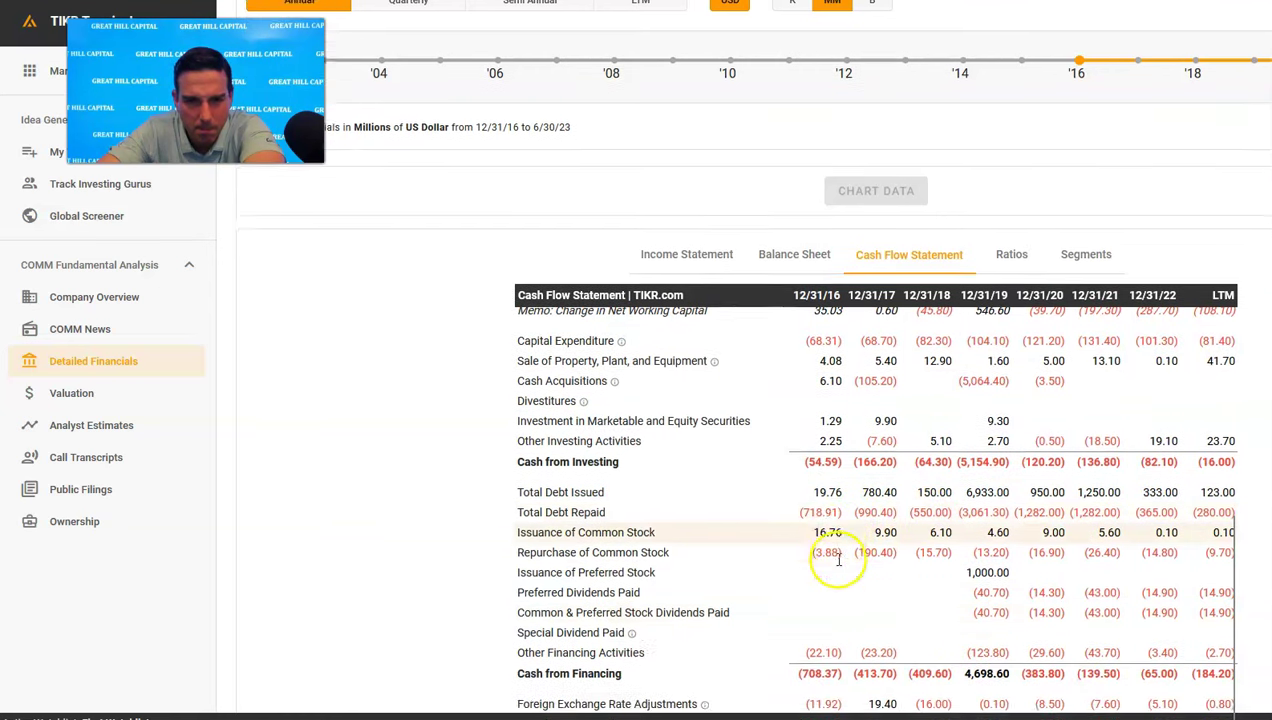
{"action": "scroll", "coordinate": [830, 540], "scroll_direction": "up", "scroll_amount": 5}
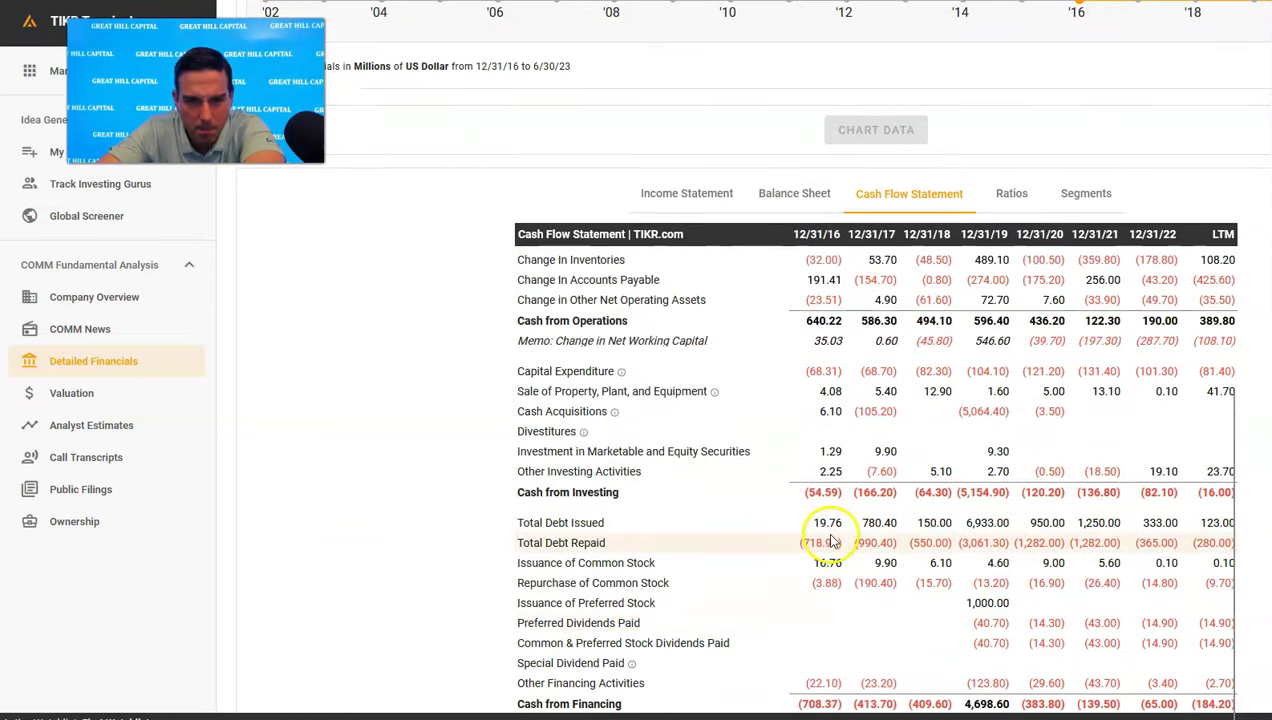
{"action": "scroll", "coordinate": [829, 541], "scroll_direction": "up", "scroll_amount": 1}
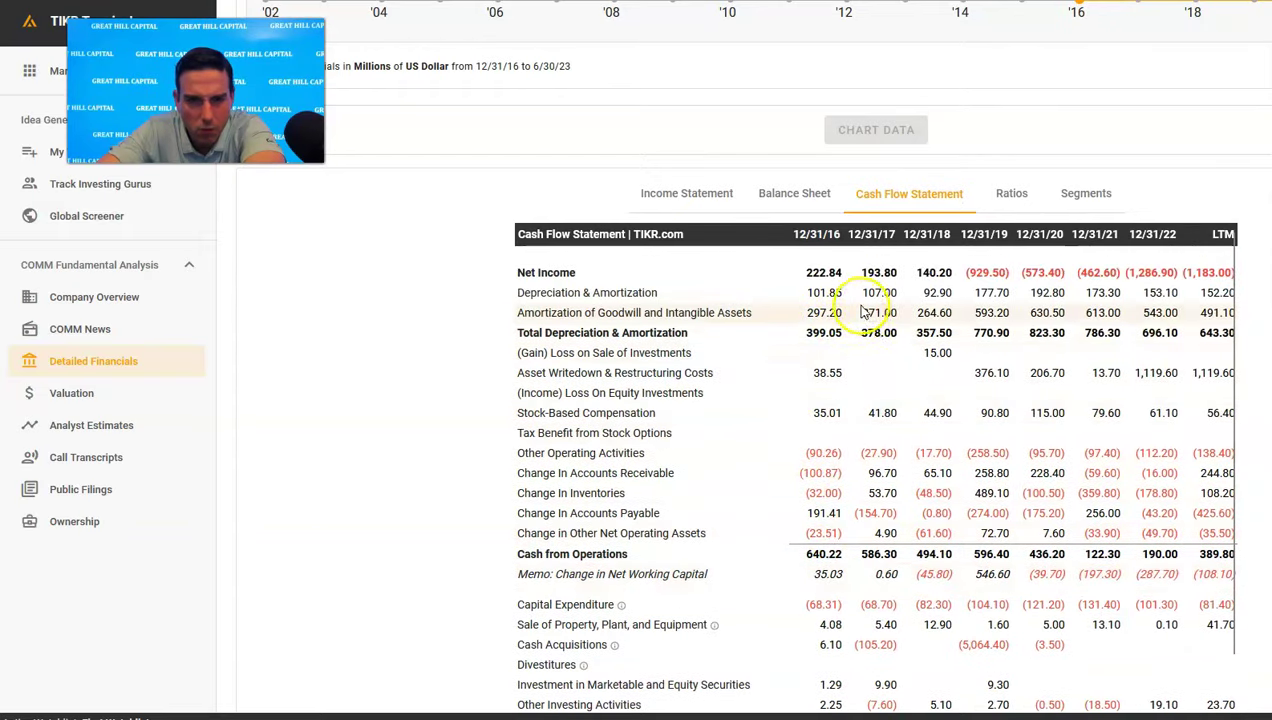
{"action": "scroll", "coordinate": [905, 440], "scroll_direction": "down", "scroll_amount": 4}
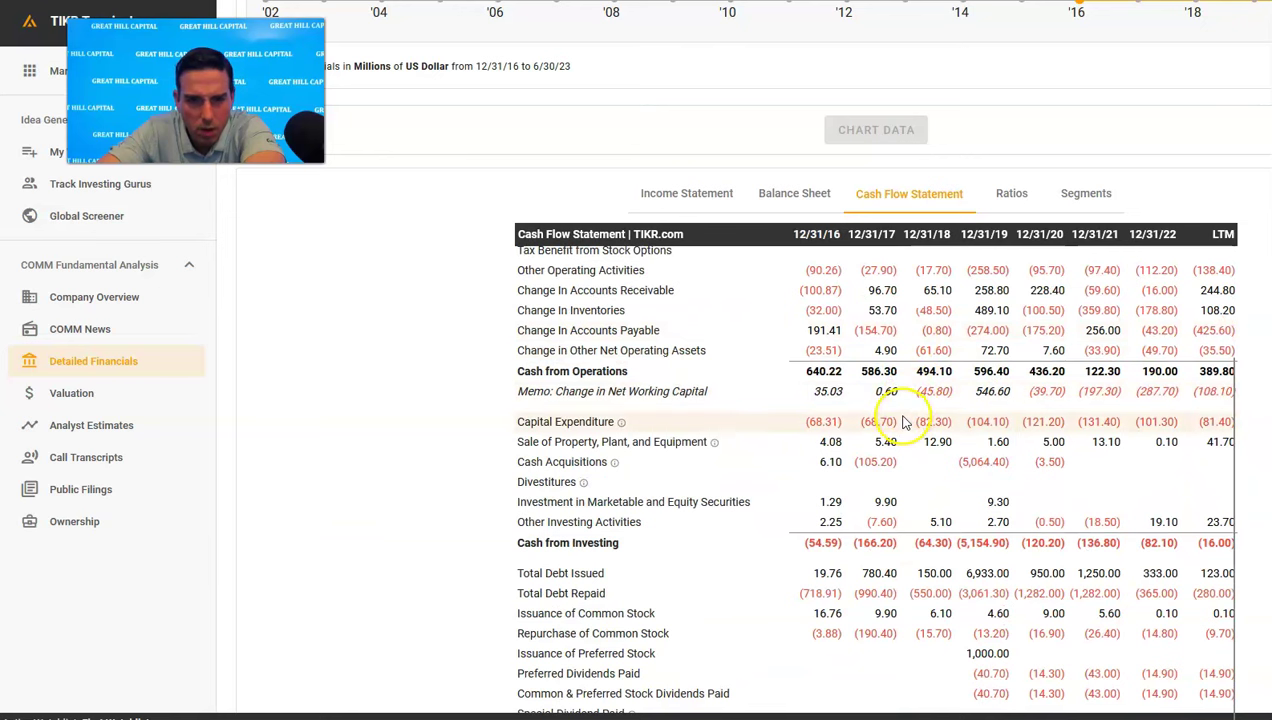
{"action": "scroll", "coordinate": [900, 417], "scroll_direction": "down", "scroll_amount": 2}
{"action": "scroll", "coordinate": [897, 411], "scroll_direction": "down", "scroll_amount": 1}
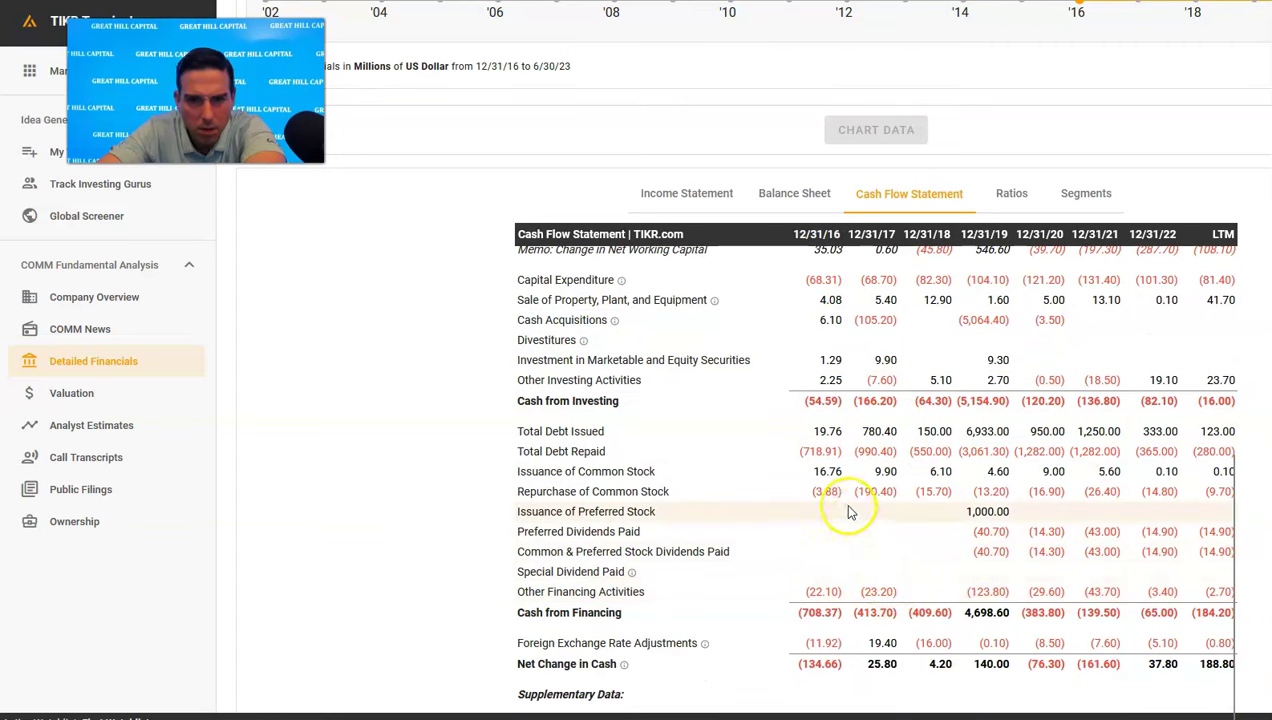
{"action": "scroll", "coordinate": [843, 440], "scroll_direction": "down", "scroll_amount": 3}
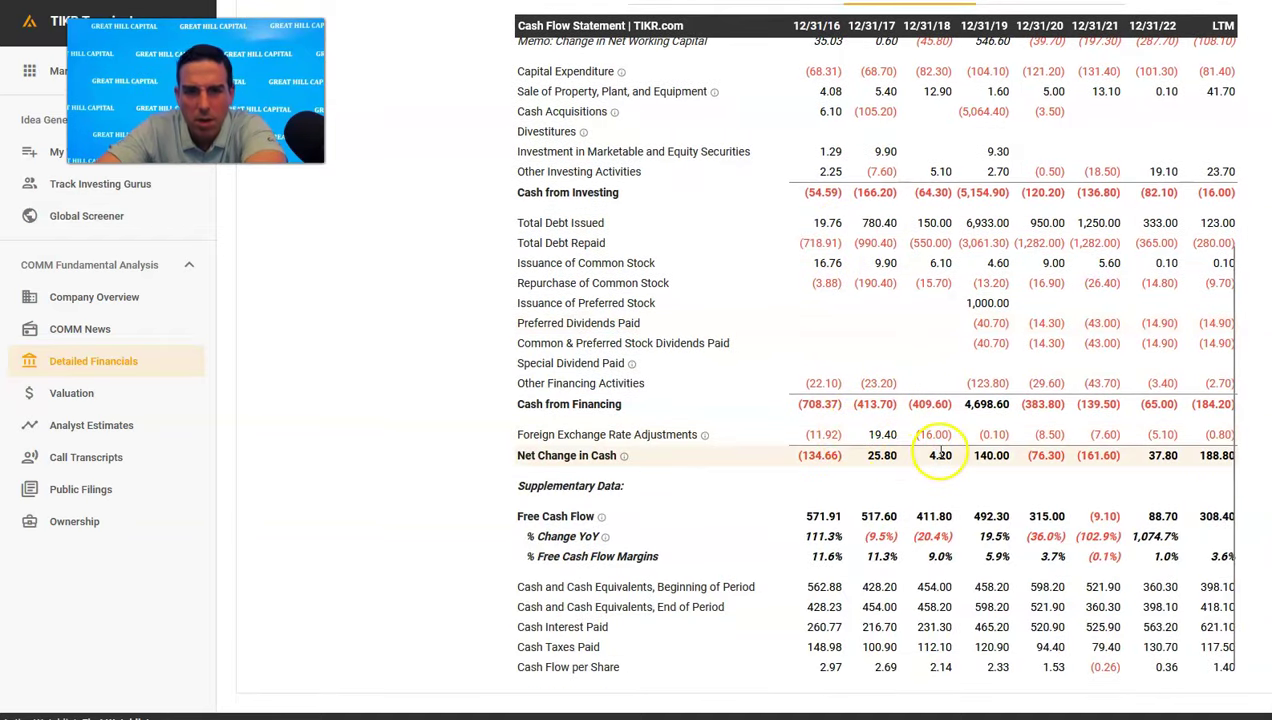
Open COMM's income statement and examine operating income, interest expense, goodwill impairment and net income across the years
{"action": "scroll", "coordinate": [910, 315], "scroll_direction": "up", "scroll_amount": 10}
{"action": "left_click", "coordinate": [686, 520]}
{"action": "scroll", "coordinate": [1050, 350], "scroll_direction": "down", "scroll_amount": 4}
{"action": "scroll", "coordinate": [1068, 348], "scroll_direction": "down", "scroll_amount": 3}
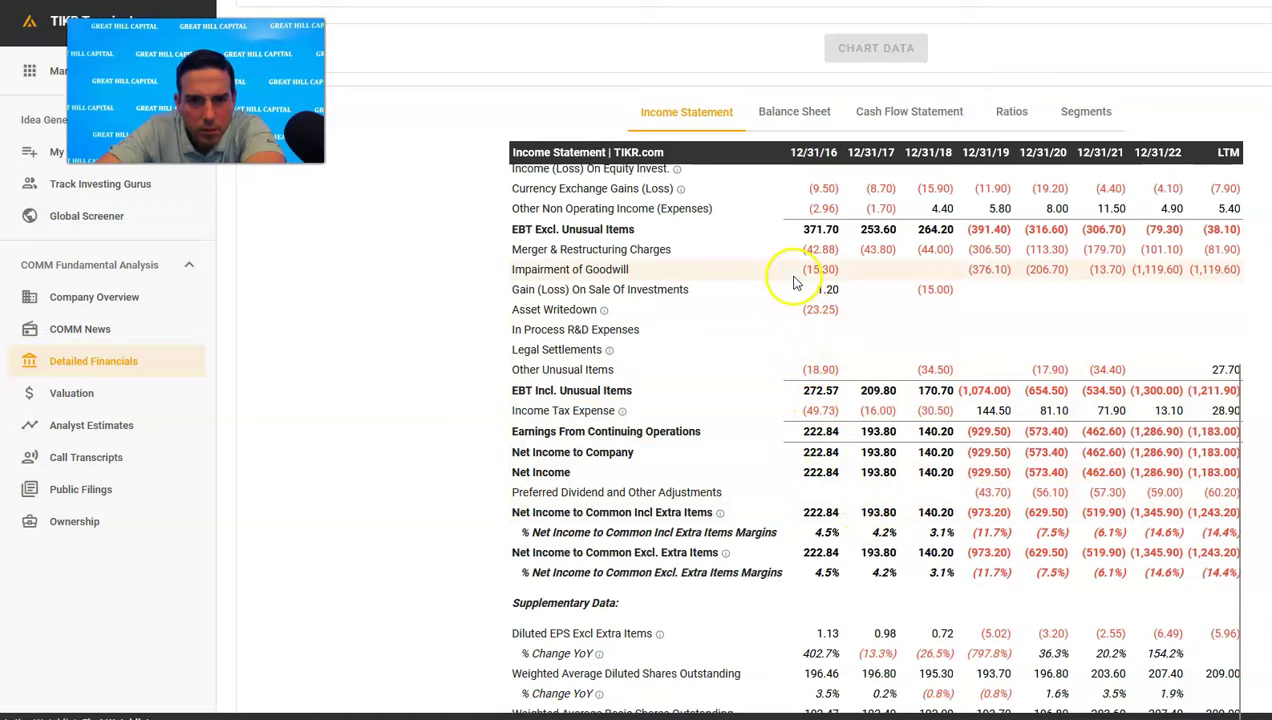
{"action": "scroll", "coordinate": [793, 283], "scroll_direction": "up", "scroll_amount": 1}
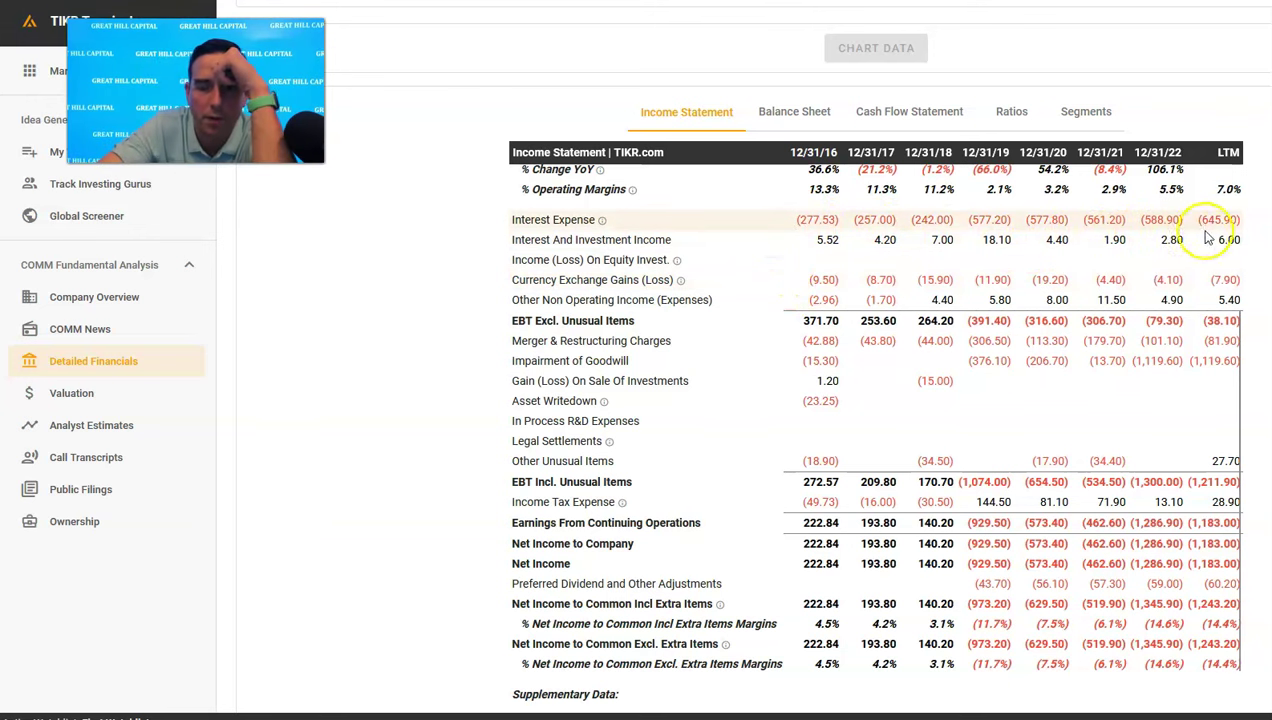
{"action": "scroll", "coordinate": [1210, 240], "scroll_direction": "up", "scroll_amount": 2}
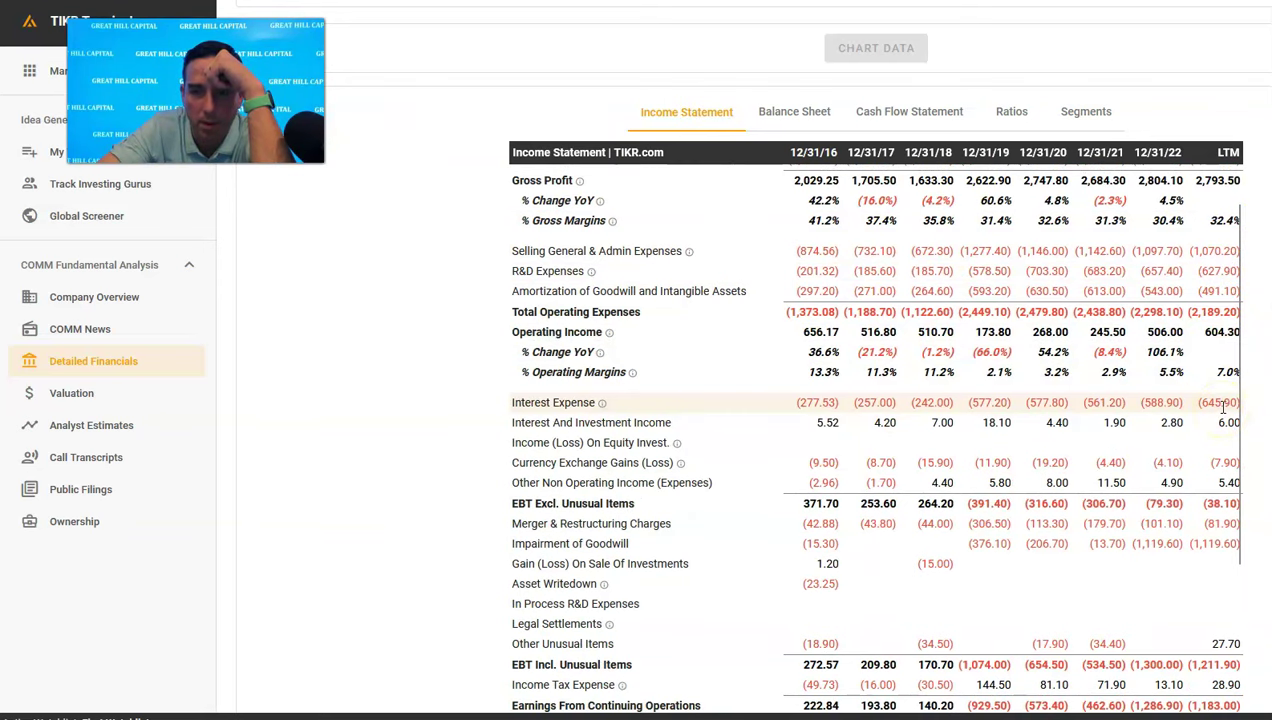
{"action": "scroll", "coordinate": [1222, 406], "scroll_direction": "up", "scroll_amount": 2}
{"action": "scroll", "coordinate": [1222, 406], "scroll_direction": "down", "scroll_amount": 2}
{"action": "scroll", "coordinate": [1222, 406], "scroll_direction": "up", "scroll_amount": 2}
{"action": "scroll", "coordinate": [1225, 408], "scroll_direction": "down", "scroll_amount": 2}
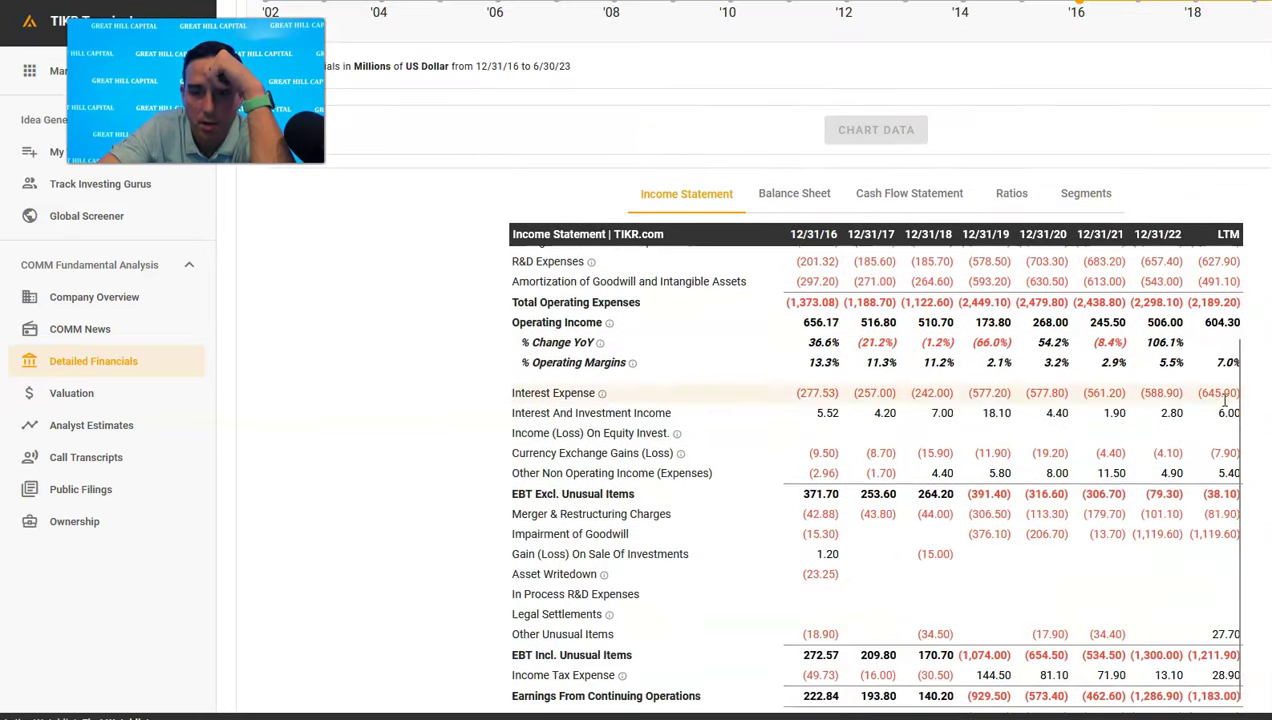
Return to COMM's cash flow statement and compare the LTM cash from operations with capital expenditure
{"action": "left_click", "coordinate": [950, 197]}
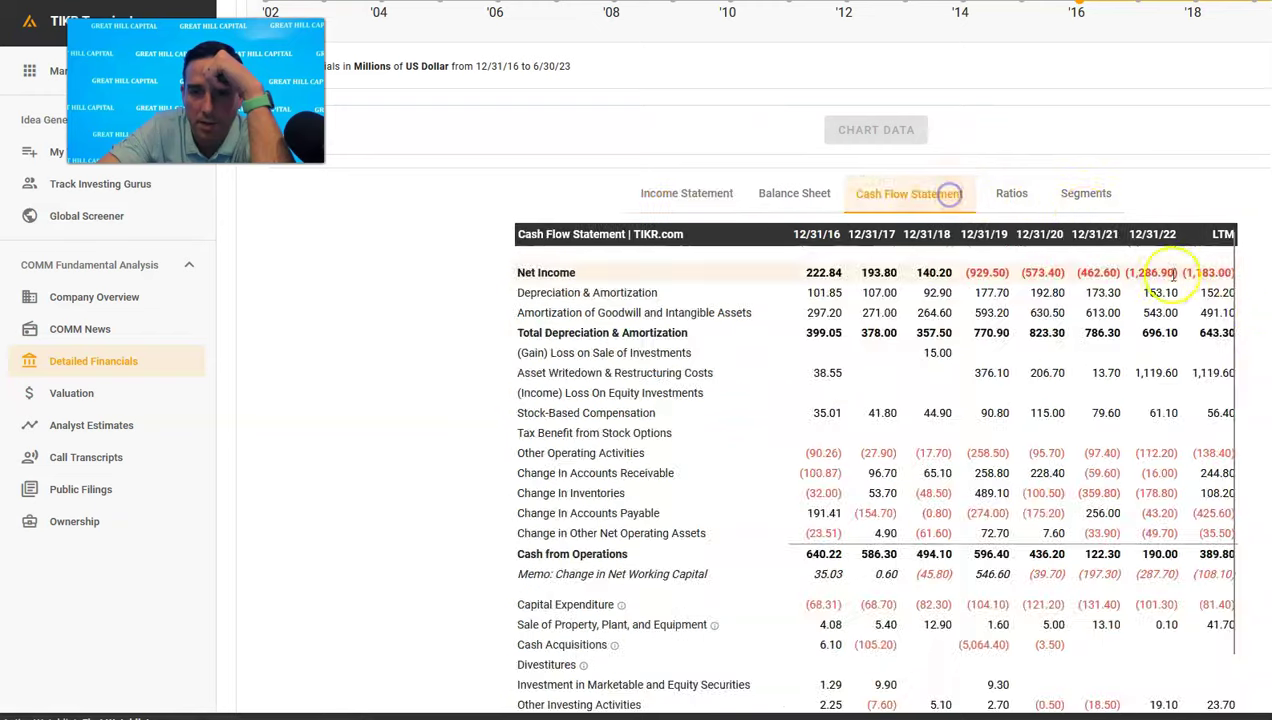
{"action": "scroll", "coordinate": [1208, 332], "scroll_direction": "down", "scroll_amount": 4}
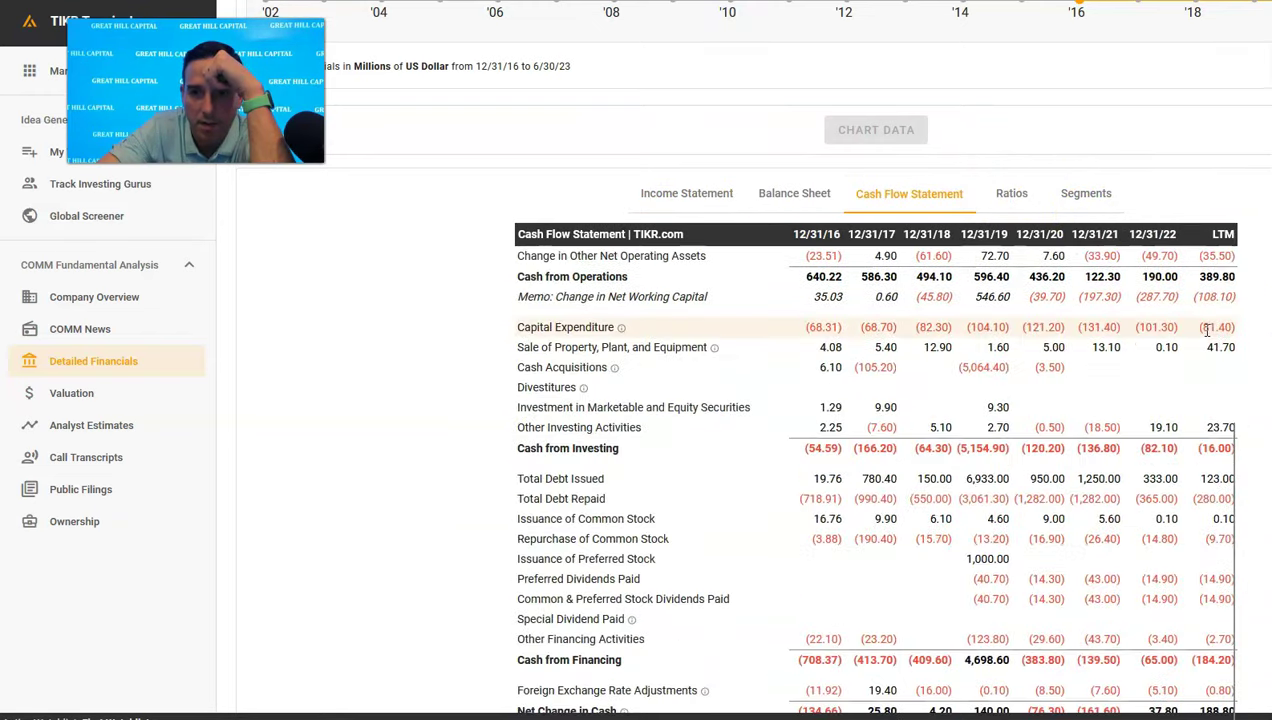
{"action": "scroll", "coordinate": [1208, 337], "scroll_direction": "up", "scroll_amount": 4}
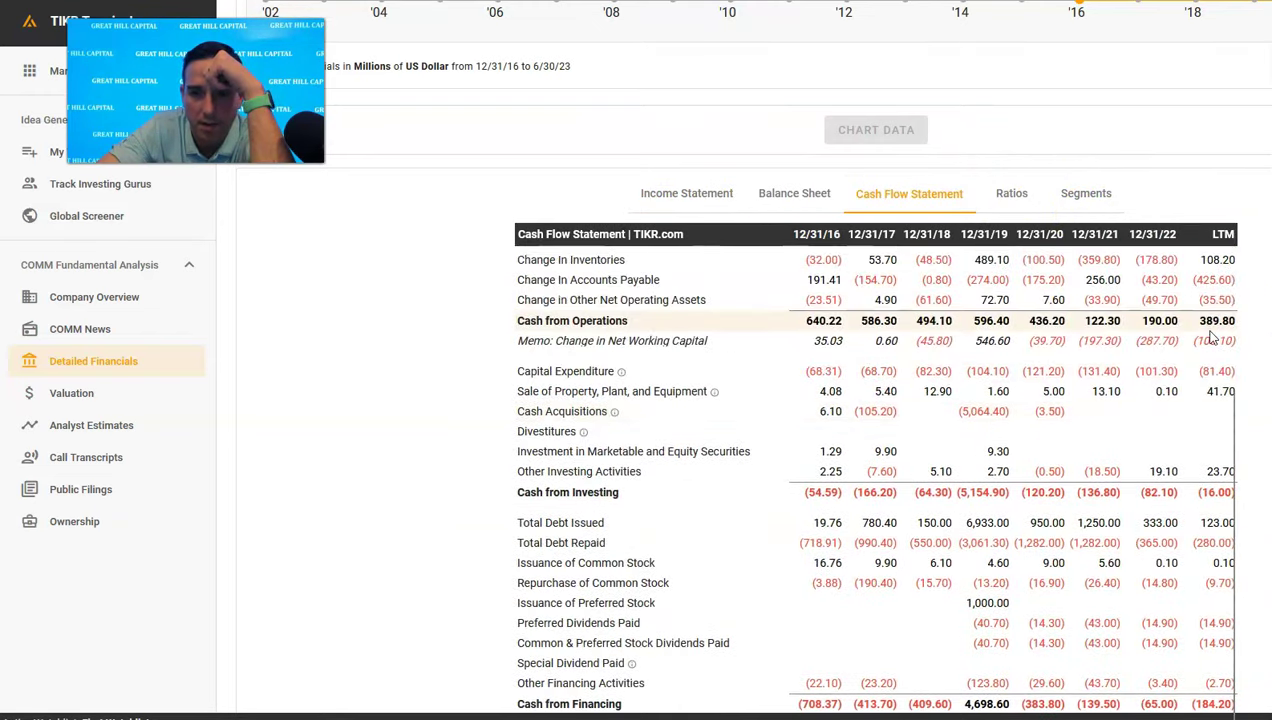
Open COMM's balance sheet and examine cash and equivalents and the long-term debt across the years
{"action": "left_click", "coordinate": [767, 193]}
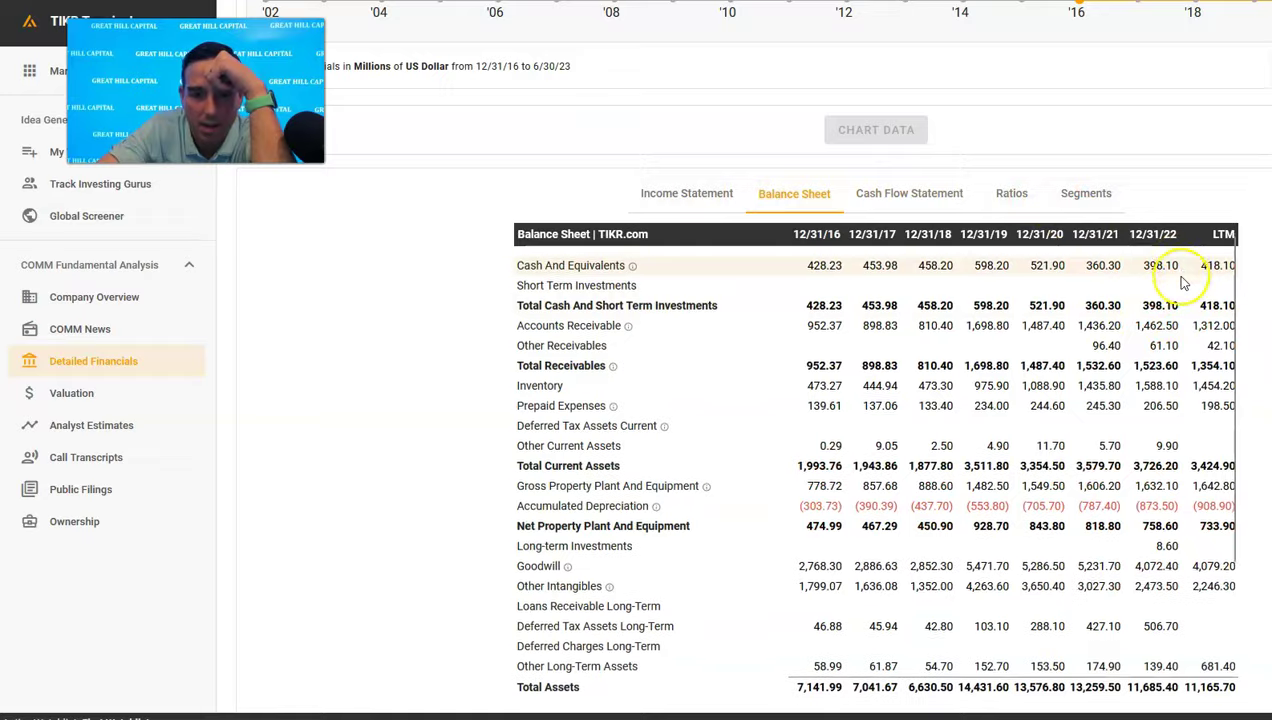
{"action": "scroll", "coordinate": [1180, 285], "scroll_direction": "down", "scroll_amount": 3}
{"action": "scroll", "coordinate": [1183, 283], "scroll_direction": "down", "scroll_amount": 1}
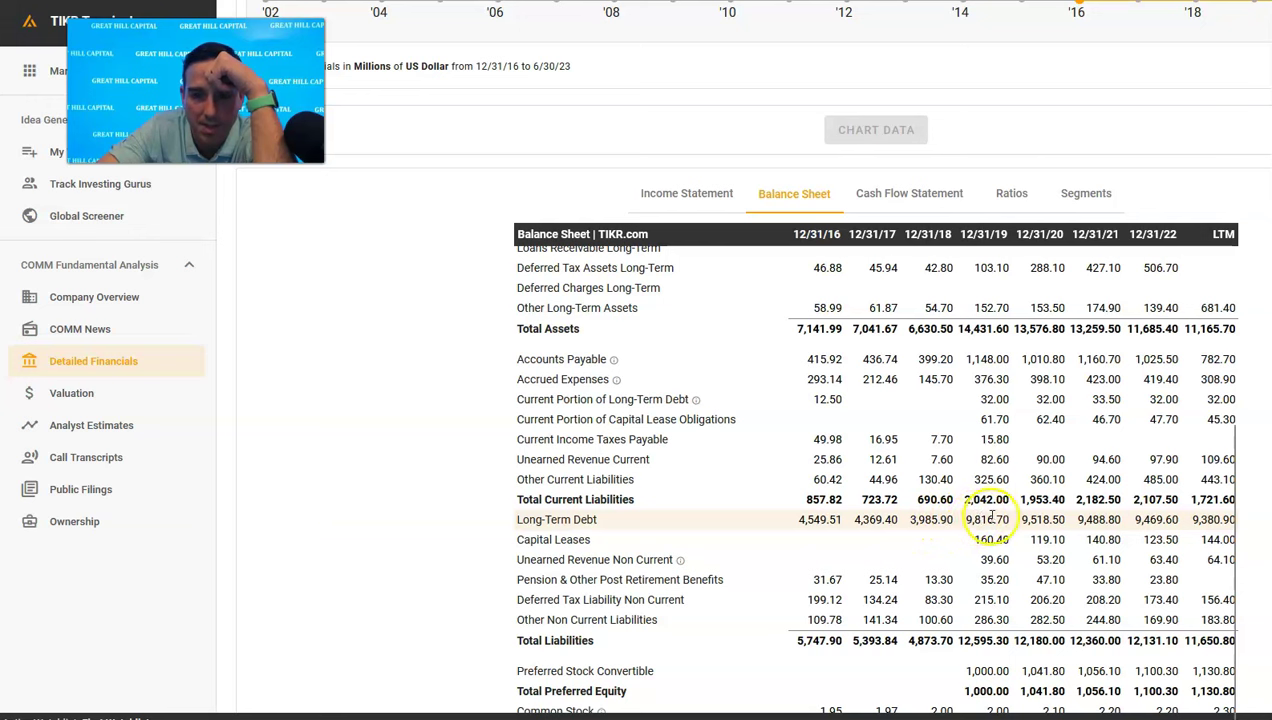
{"action": "scroll", "coordinate": [1010, 521], "scroll_direction": "up", "scroll_amount": 1}
{"action": "scroll", "coordinate": [1010, 520], "scroll_direction": "down", "scroll_amount": 1}
{"action": "scroll", "coordinate": [1008, 500], "scroll_direction": "up", "scroll_amount": 6}
Reopen COMM's cash flow statement and examine cash from operations, investing and financing, debt issued and repaid, and free cash flow
{"action": "left_click", "coordinate": [918, 193]}
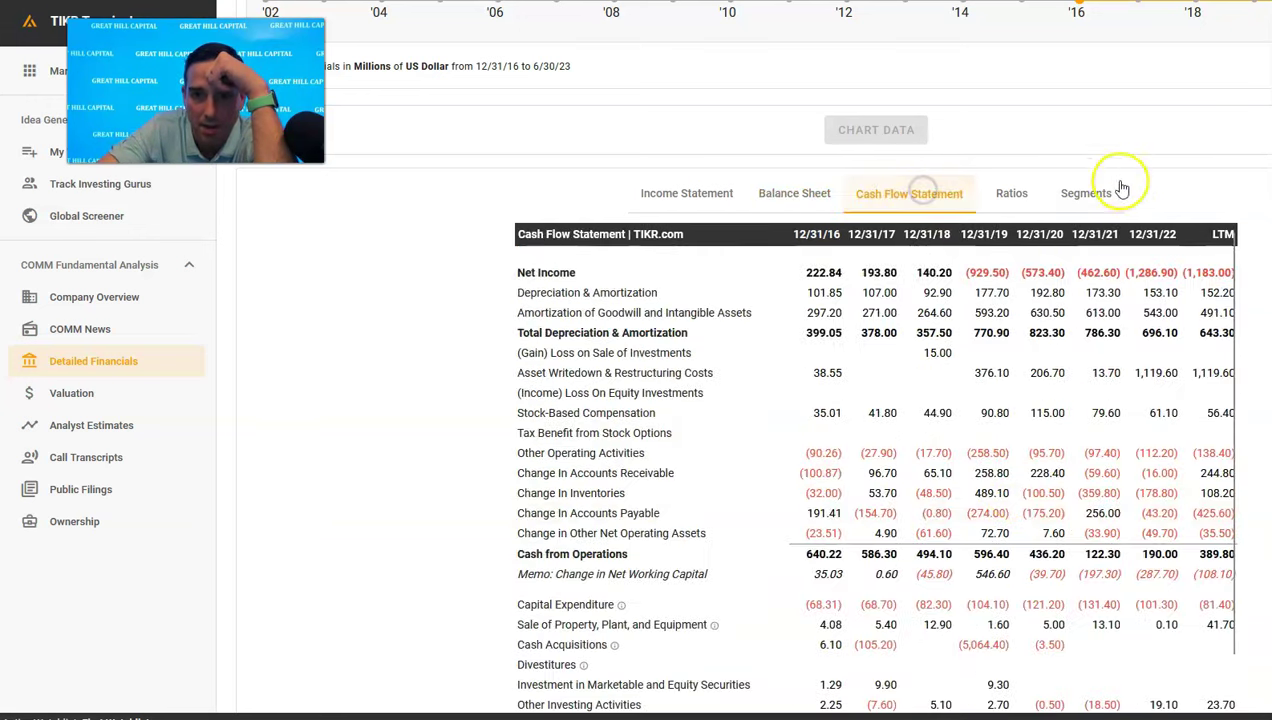
{"action": "scroll", "coordinate": [1170, 322], "scroll_direction": "down", "scroll_amount": 1}
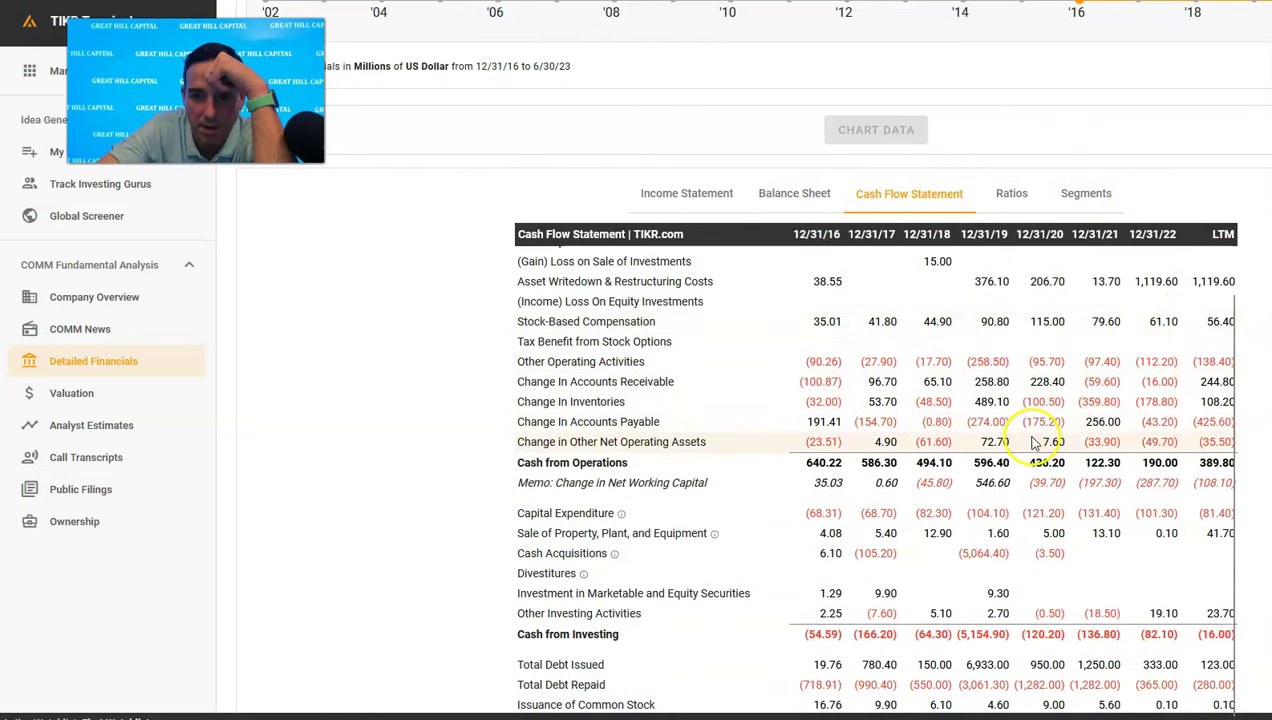
{"action": "scroll", "coordinate": [1030, 445], "scroll_direction": "down", "scroll_amount": 4}
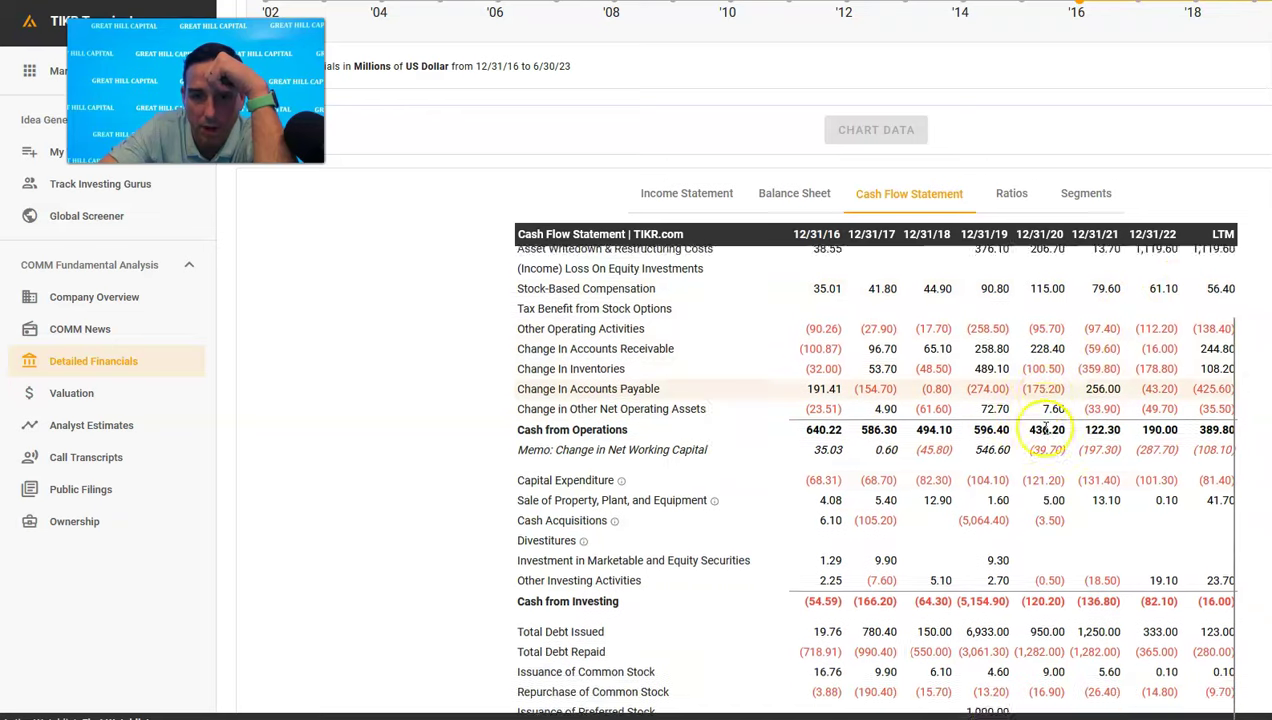
{"action": "scroll", "coordinate": [1045, 432], "scroll_direction": "down", "scroll_amount": 1}
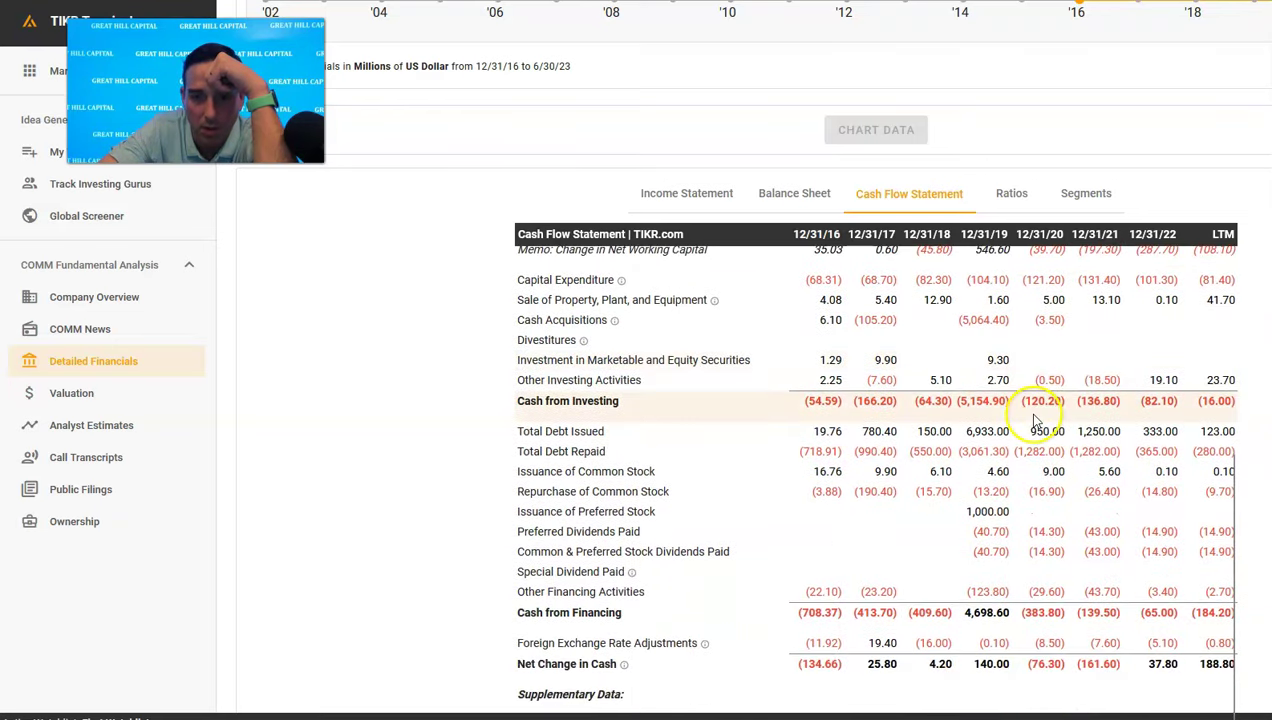
{"action": "scroll", "coordinate": [980, 528], "scroll_direction": "down", "scroll_amount": 3}
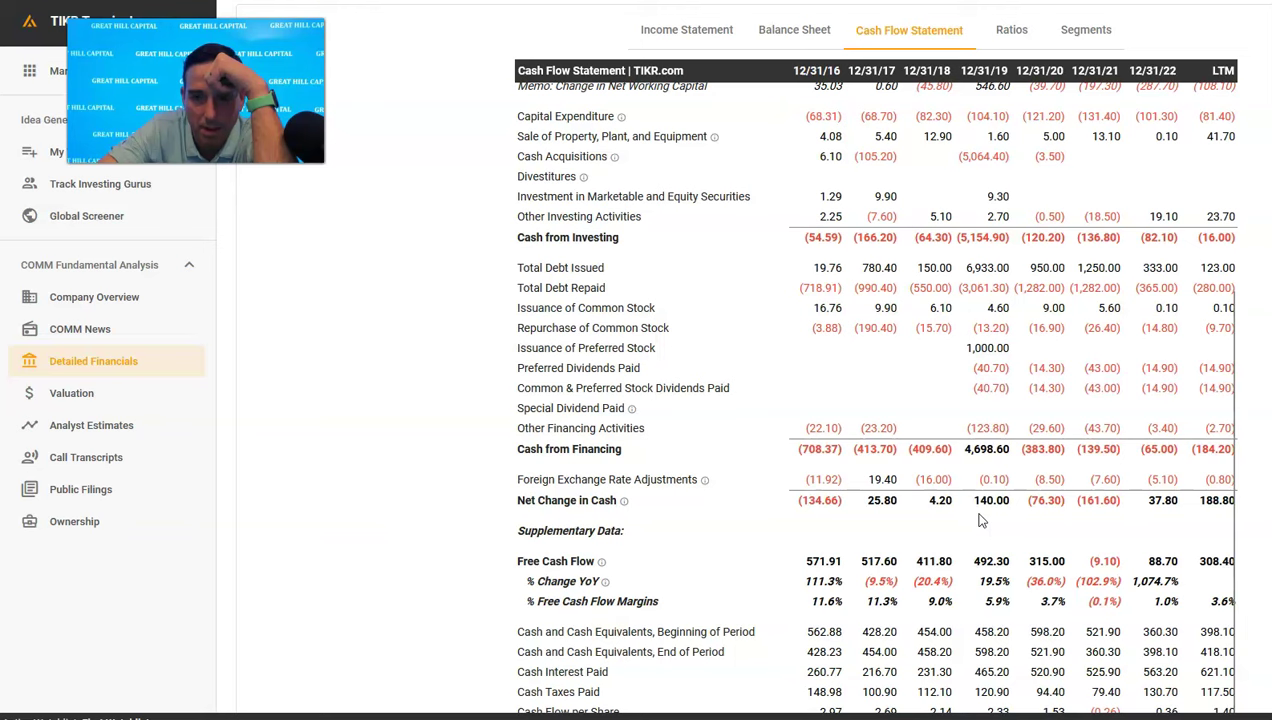
{"action": "scroll", "coordinate": [982, 520], "scroll_direction": "up", "scroll_amount": 6}
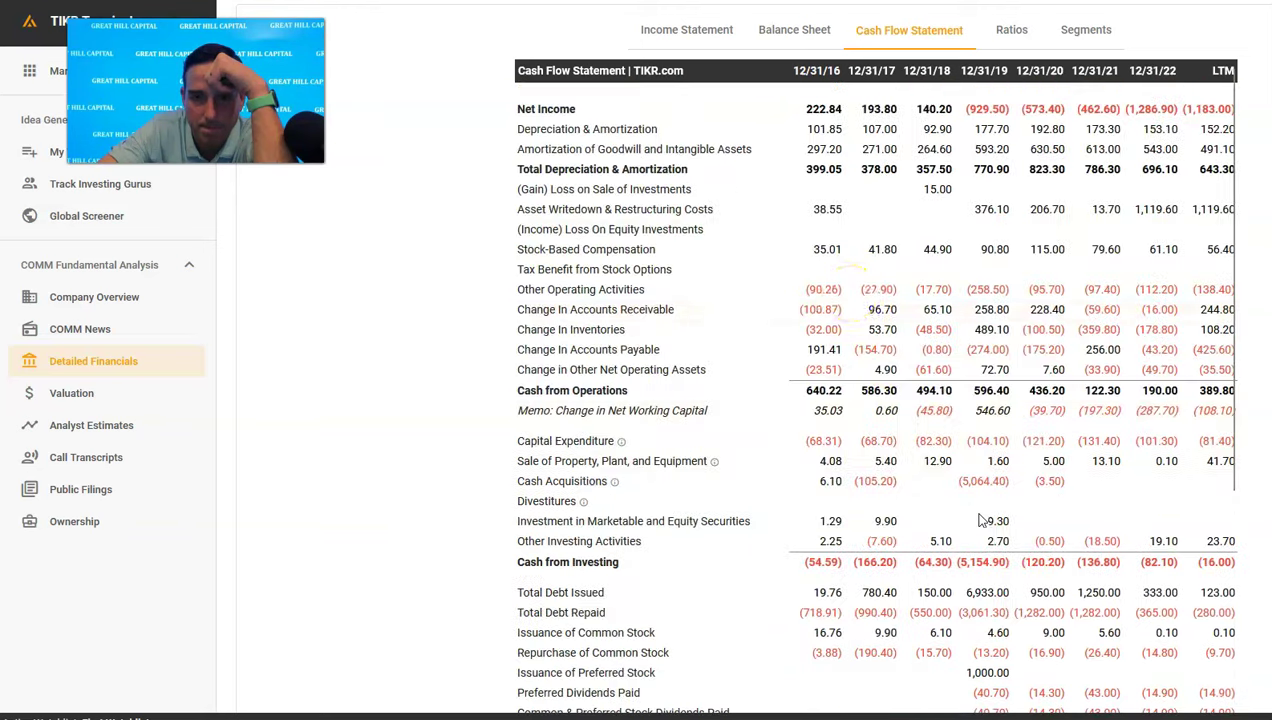
Reopen COMM's income statement and examine it from total revenues through operating income and interest expense to the pre-tax earnings rows
{"action": "left_click", "coordinate": [701, 36]}
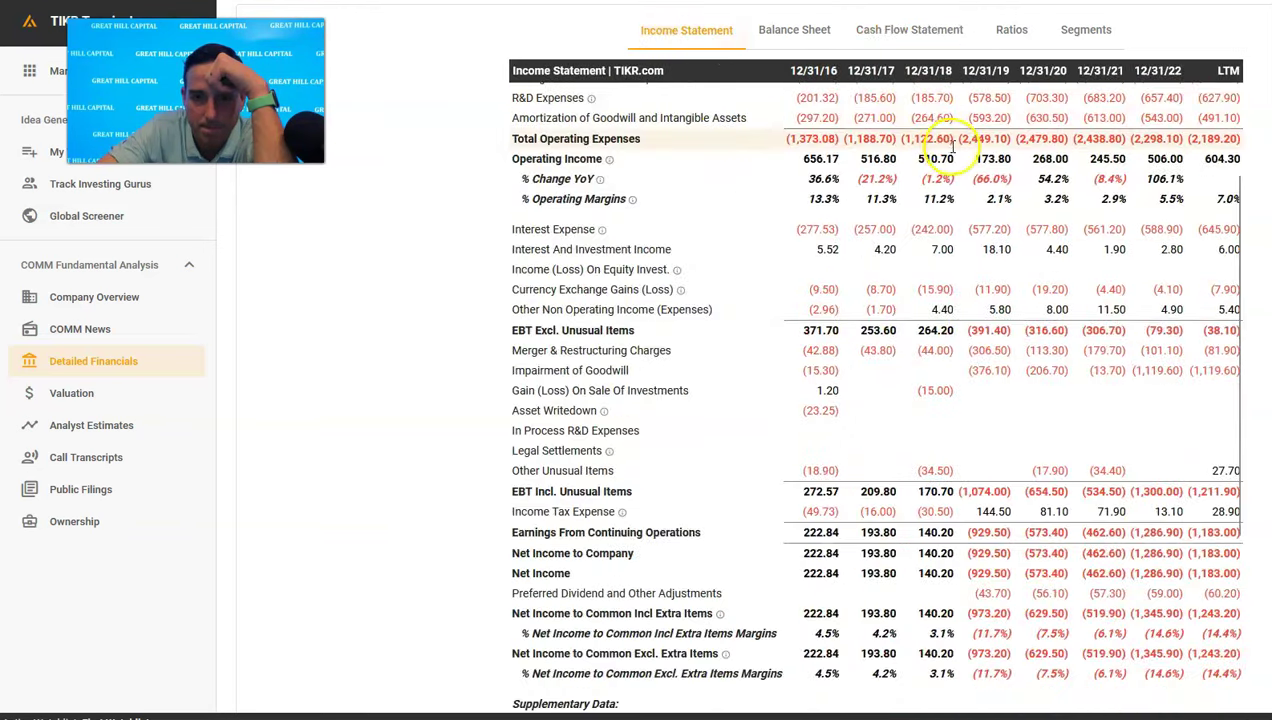
{"action": "scroll", "coordinate": [950, 168], "scroll_direction": "up", "scroll_amount": 6}
{"action": "scroll", "coordinate": [947, 167], "scroll_direction": "up", "scroll_amount": 1}
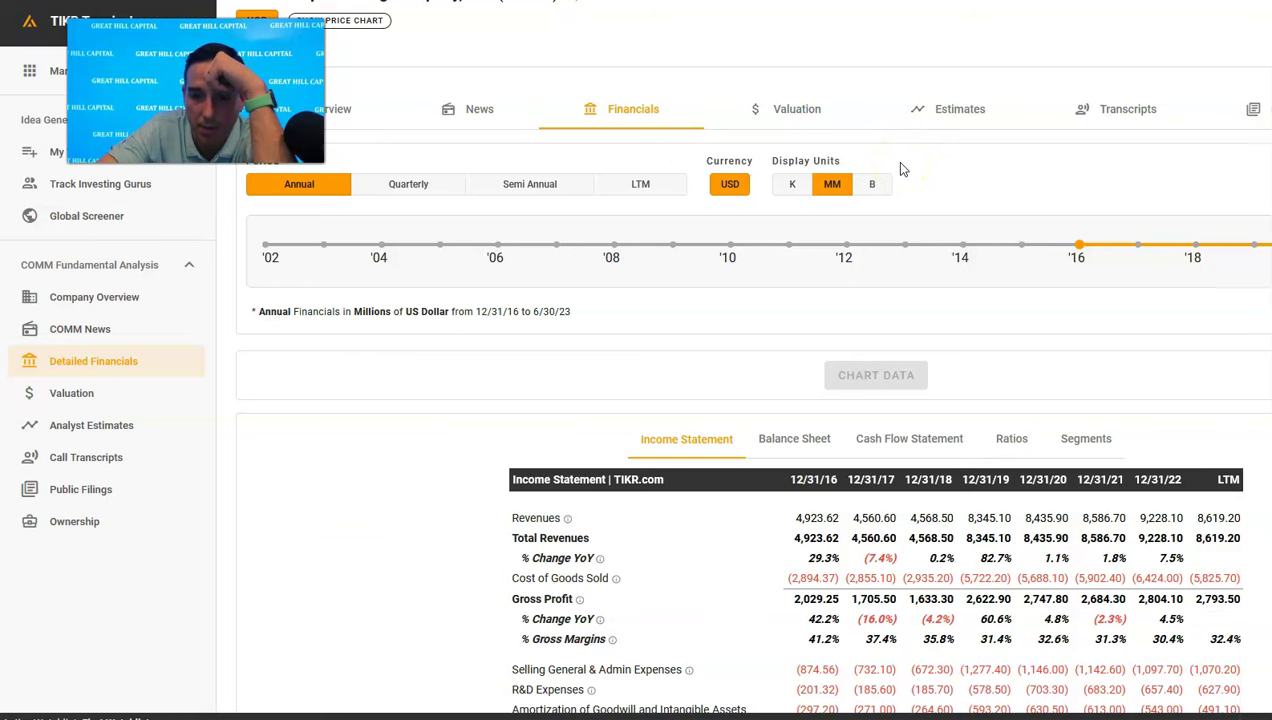
{"action": "scroll", "coordinate": [945, 160], "scroll_direction": "down", "scroll_amount": 2}
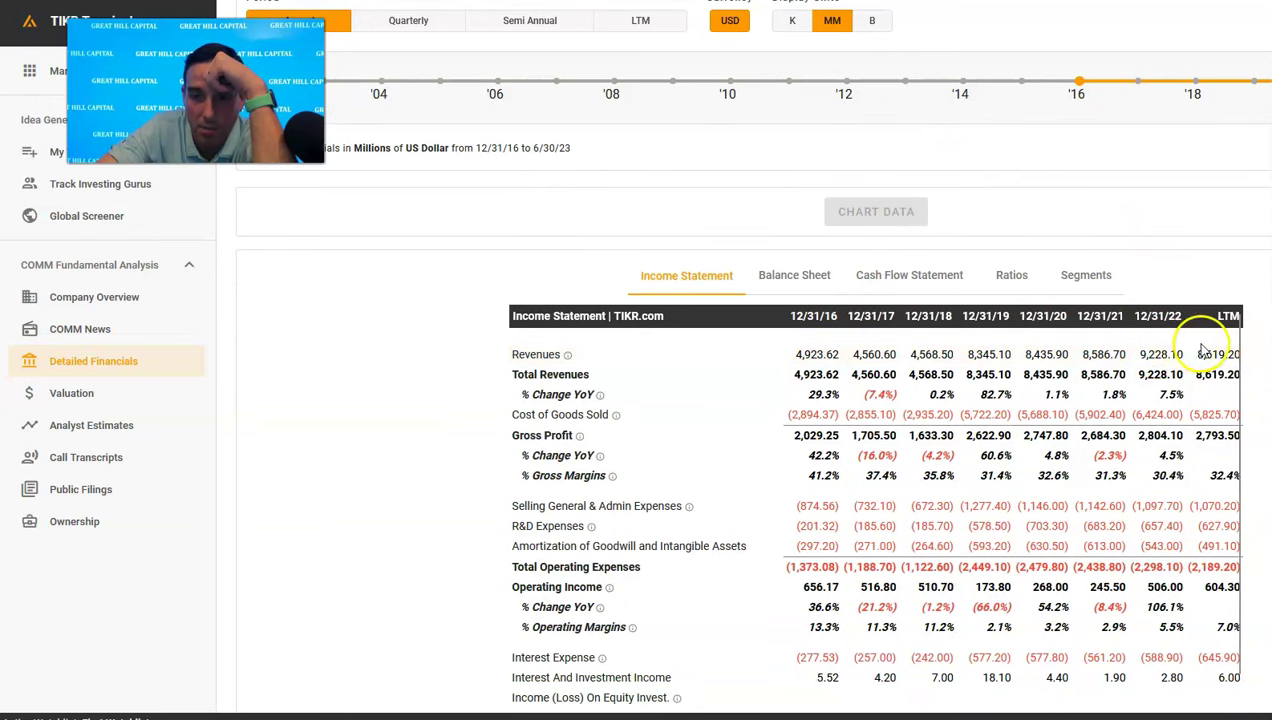
{"action": "scroll", "coordinate": [1195, 350], "scroll_direction": "down", "scroll_amount": 4}
{"action": "scroll", "coordinate": [1190, 348], "scroll_direction": "up", "scroll_amount": 2}
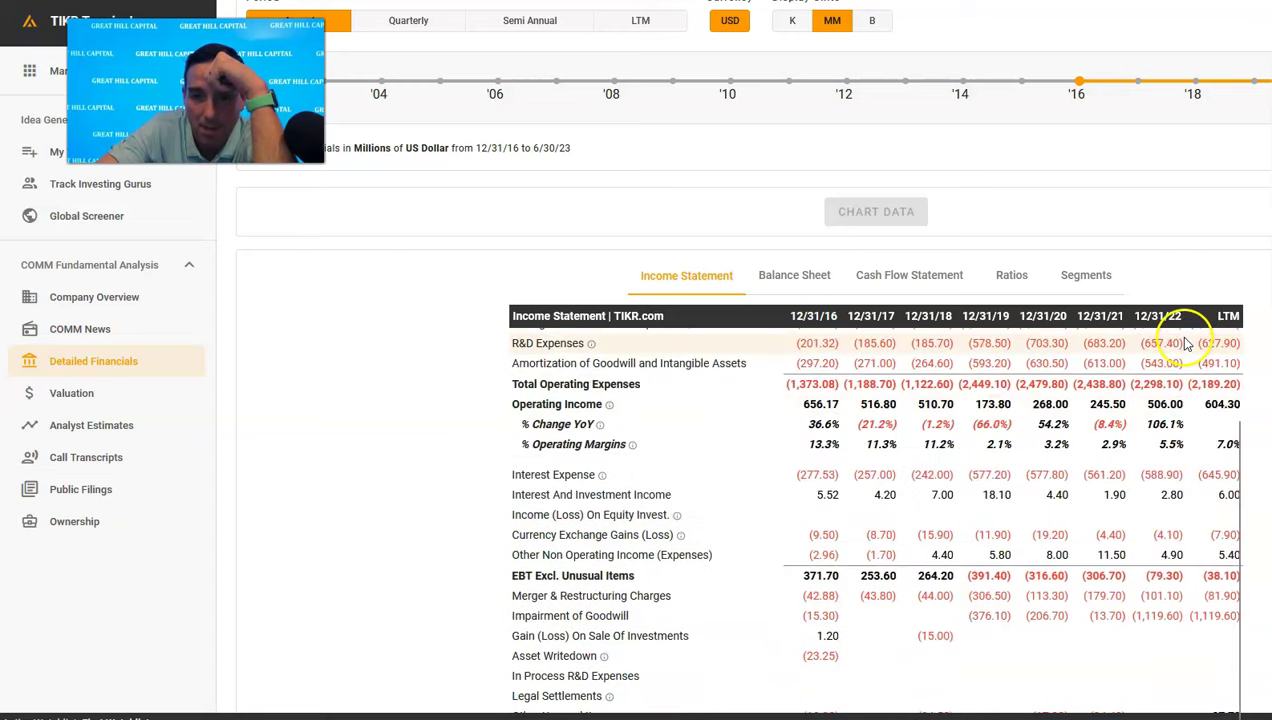
{"action": "scroll", "coordinate": [1210, 428], "scroll_direction": "down", "scroll_amount": 1}
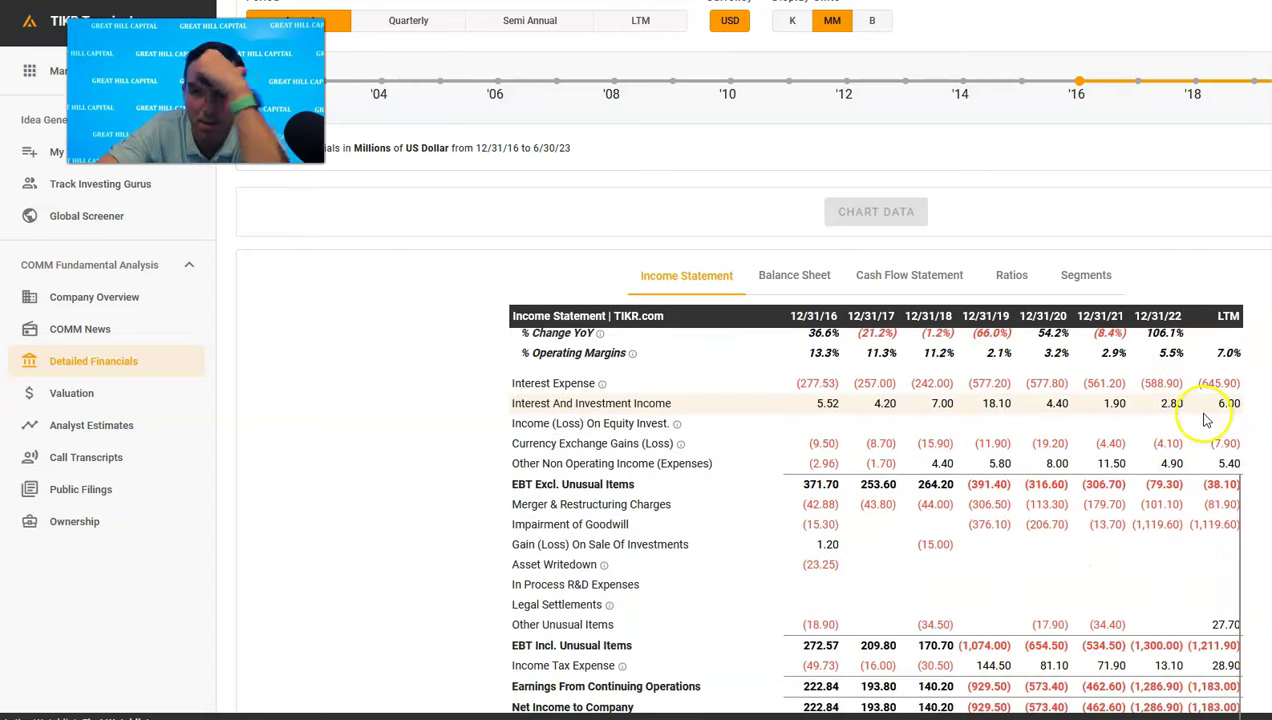
{"action": "scroll", "coordinate": [1190, 410], "scroll_direction": "down", "scroll_amount": 2}
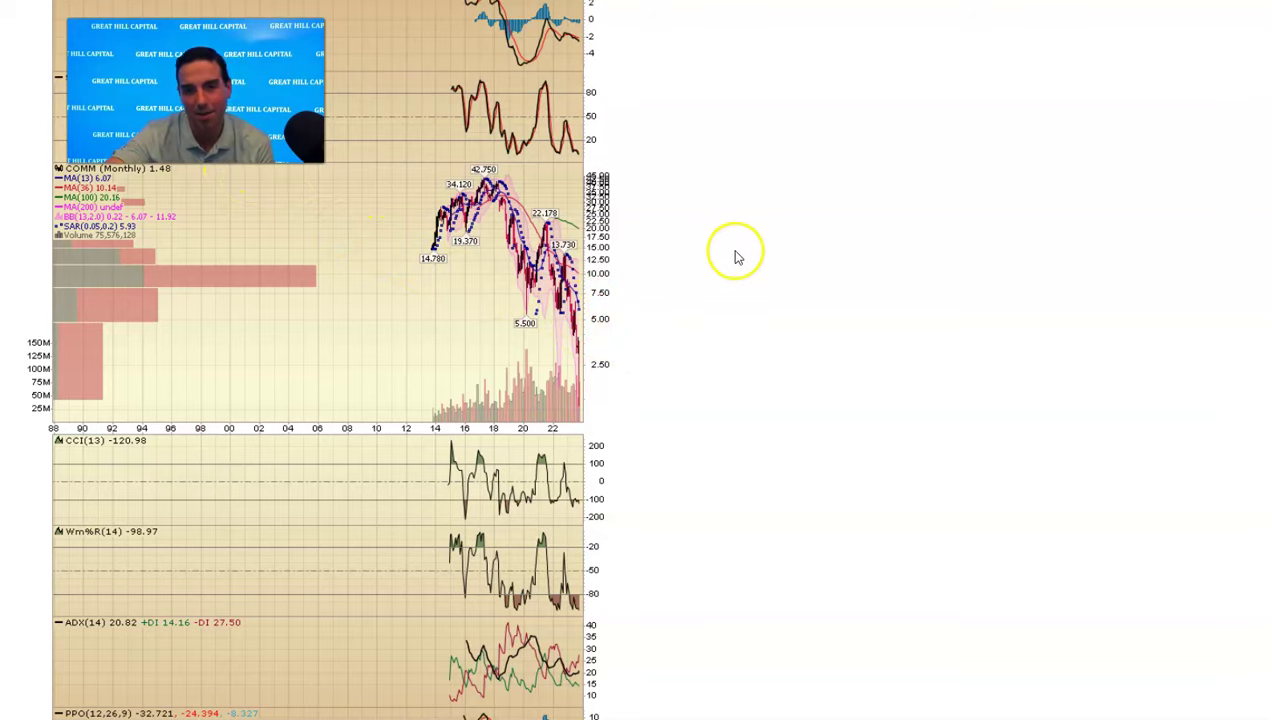
Switch to StockCharts and review COMM's monthly price chart with its technical indicators
{"action": "scroll", "coordinate": [701, 281], "scroll_direction": "down", "scroll_amount": 3}
{"action": "scroll", "coordinate": [704, 278], "scroll_direction": "up", "scroll_amount": 6}
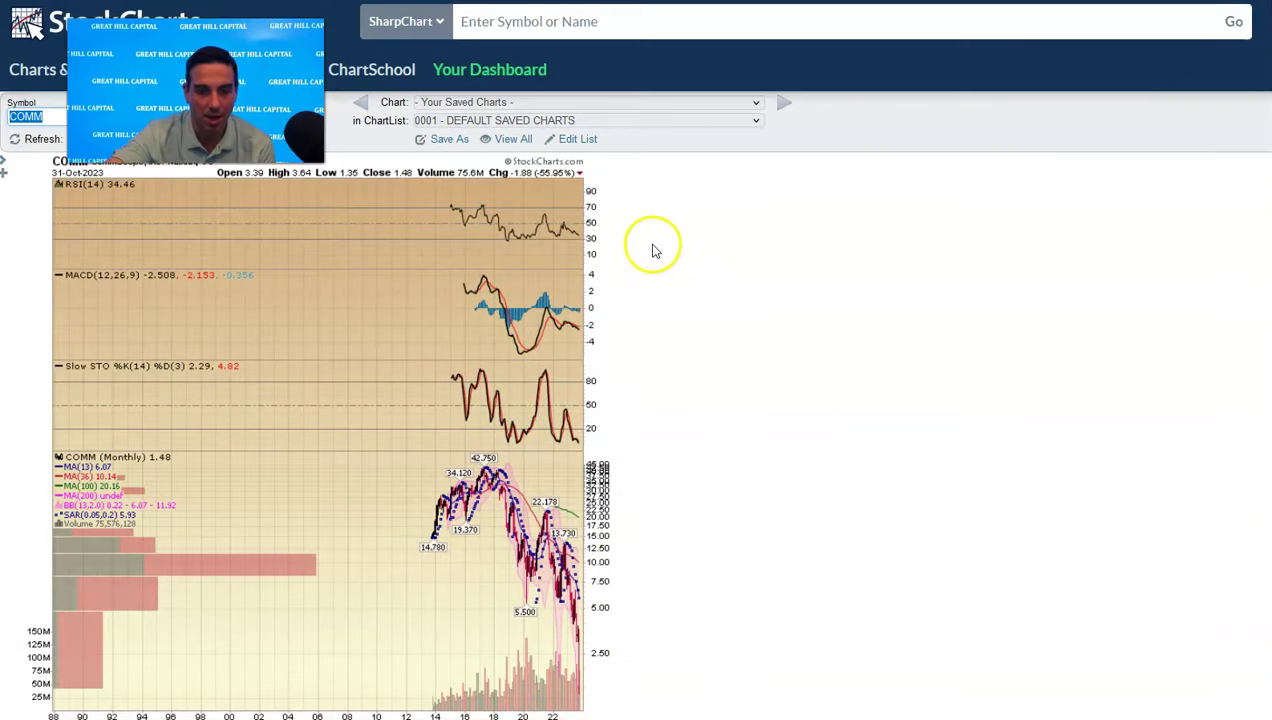